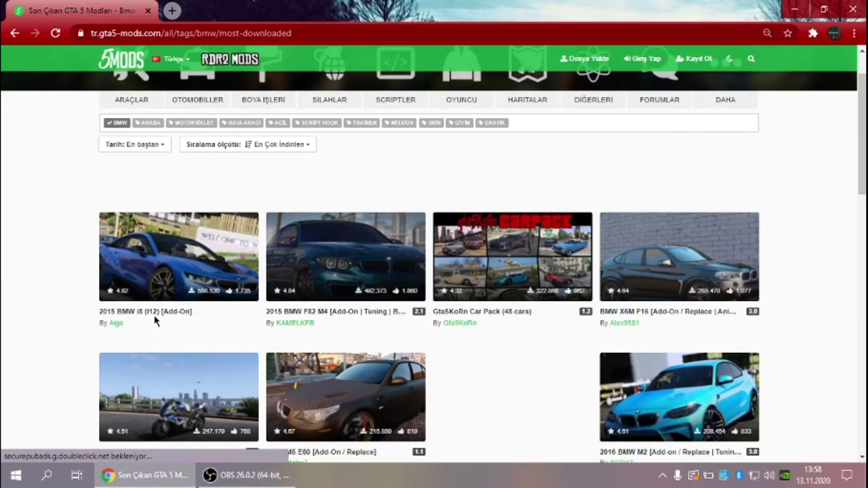
Open the 2015 BMW i8 (I12) [Add-On] mod page and download its archive
scroll(177, 313, down, 1)
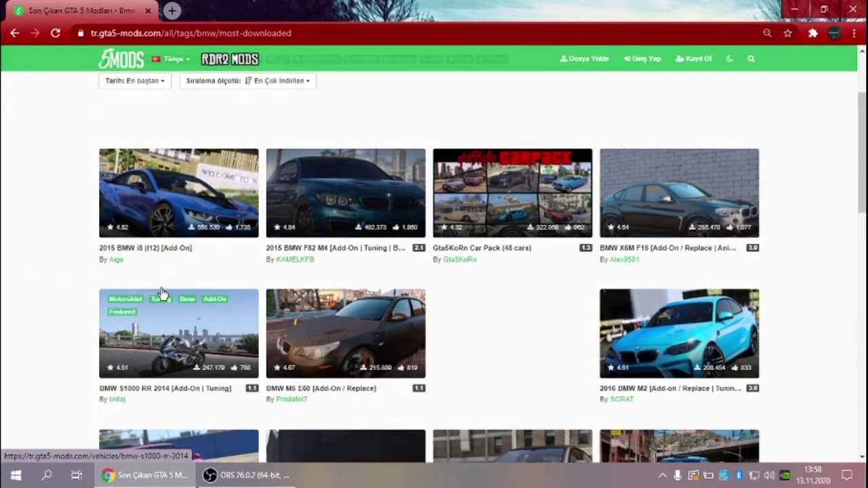
click(176, 249)
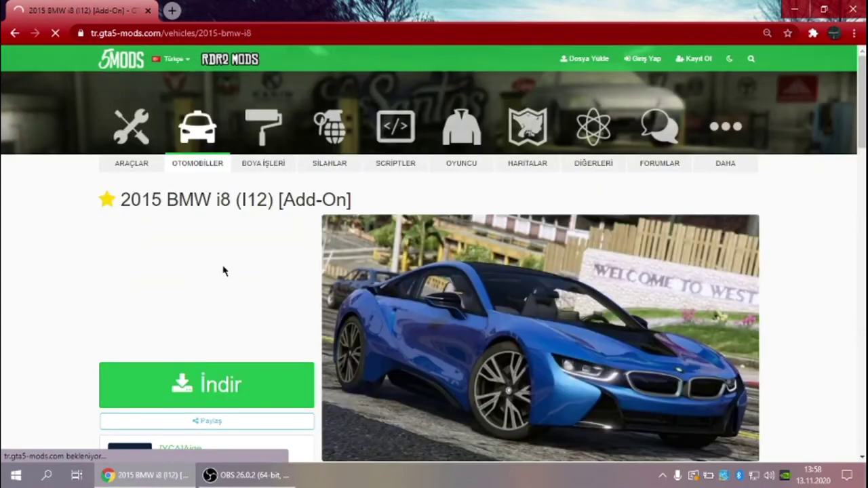
scroll(193, 264, down, 2)
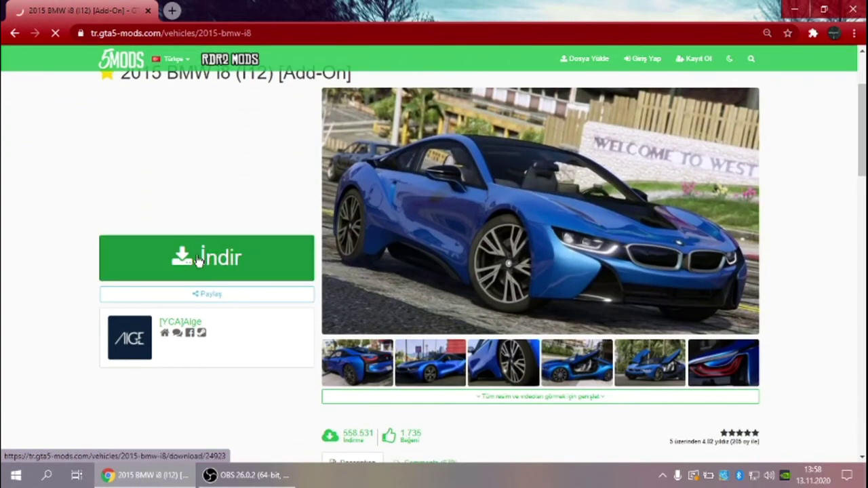
click(199, 259)
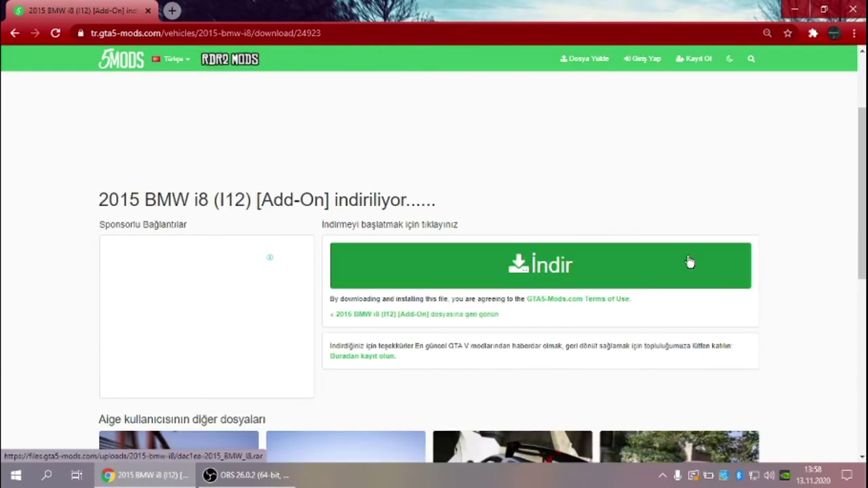
click(551, 263)
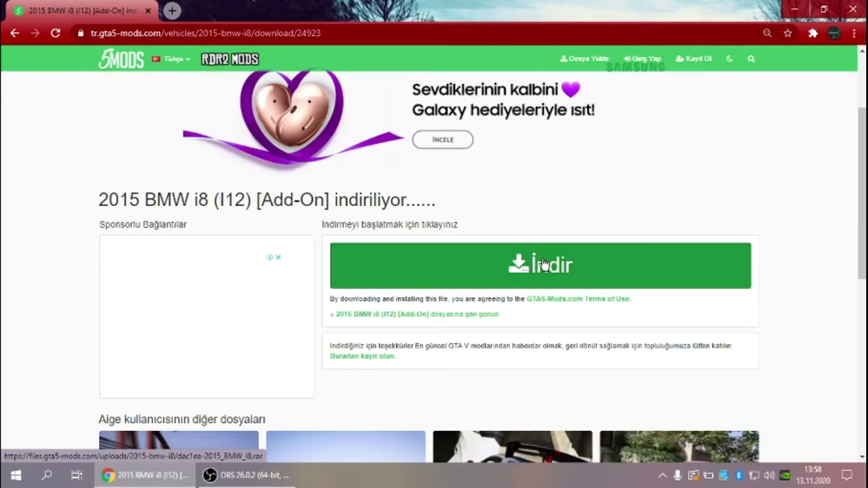
Open the downloaded dac1ea-2015_BMW_I8.rar archive, close the browser and reposition the archive window on the desktop
click(346, 253)
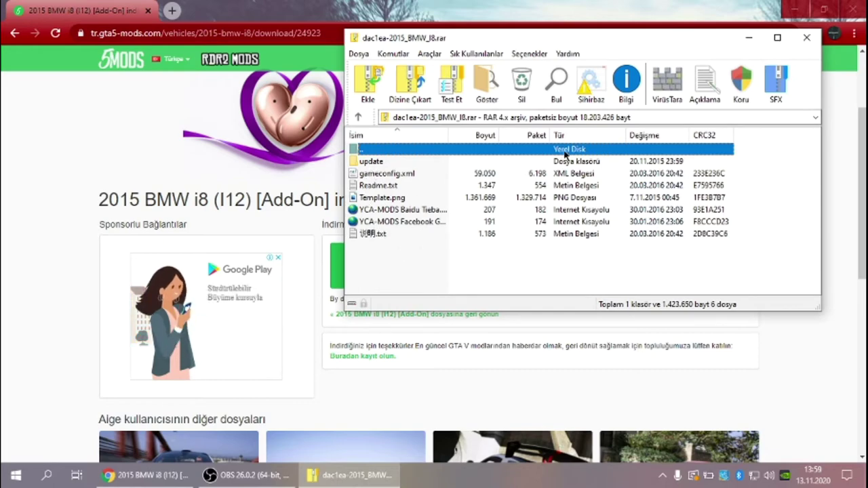
click(853, 9)
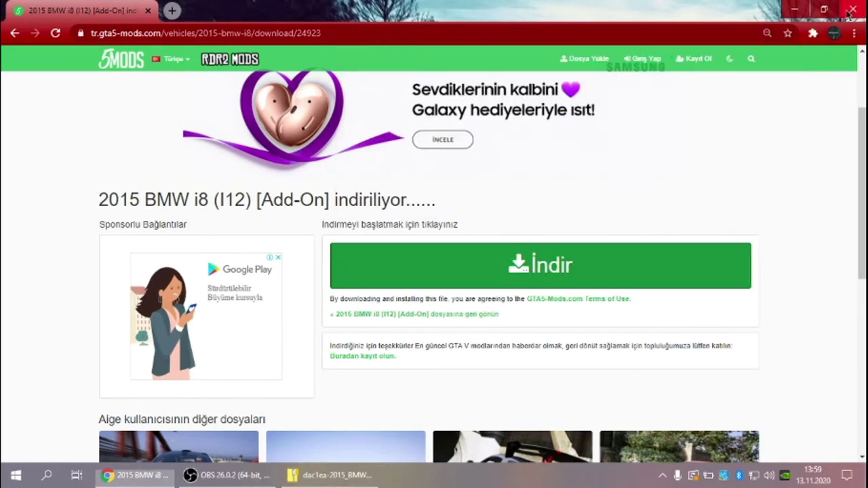
drag(505, 47, 365, 36)
Browse inside the archive to update\x64\dlcpacks and inspect the contents of the i8 folder
double_click(222, 152)
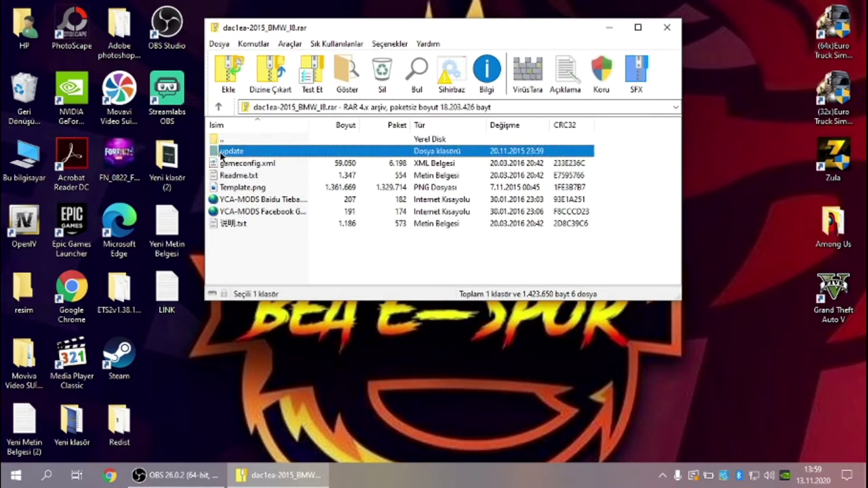
double_click(226, 151)
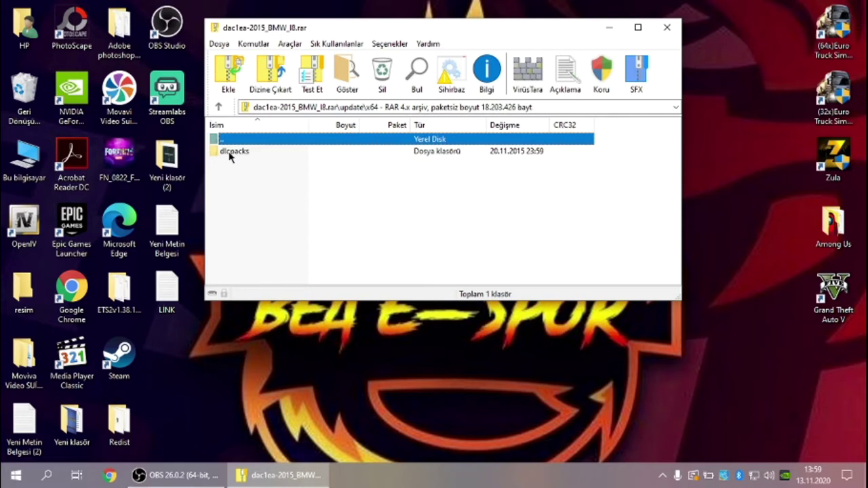
double_click(229, 153)
double_click(230, 152)
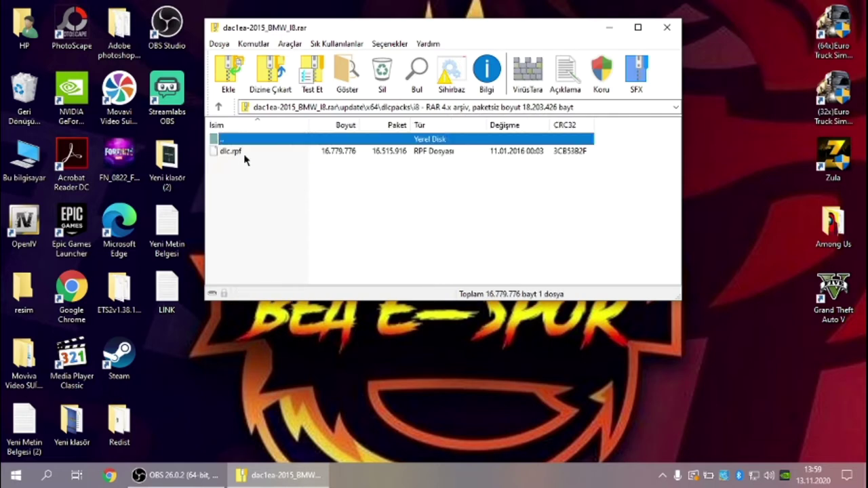
double_click(235, 142)
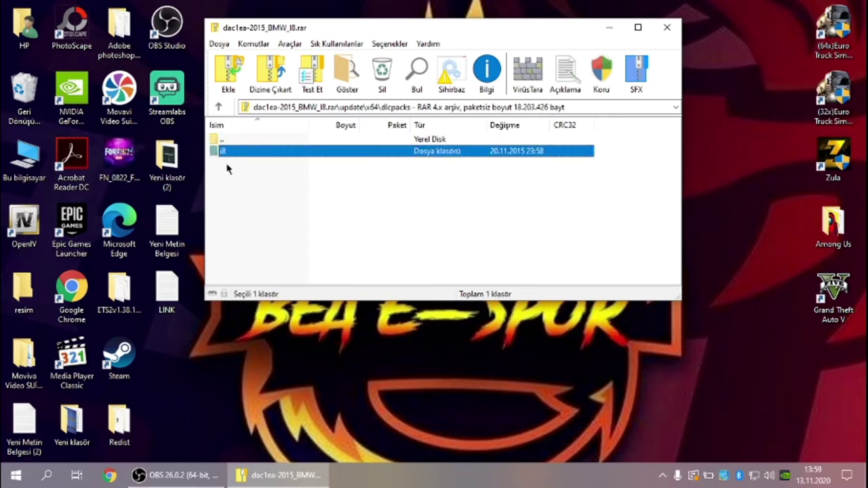
double_click(232, 153)
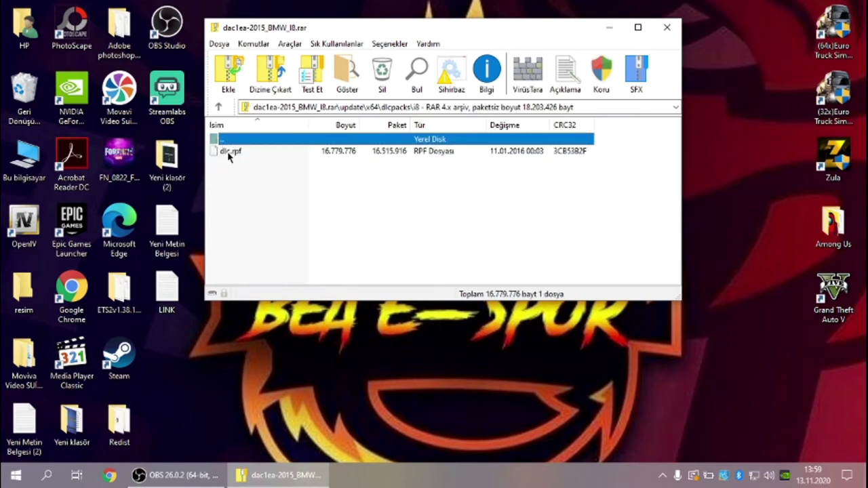
double_click(232, 141)
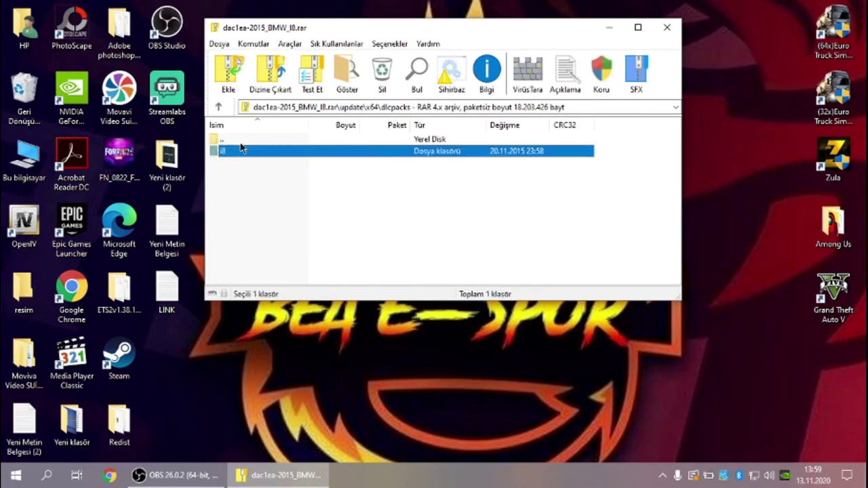
Minimise the archive and open the GTAV game folder at C:\Program Files\Epic Games in a maximised File Explorer window
click(610, 33)
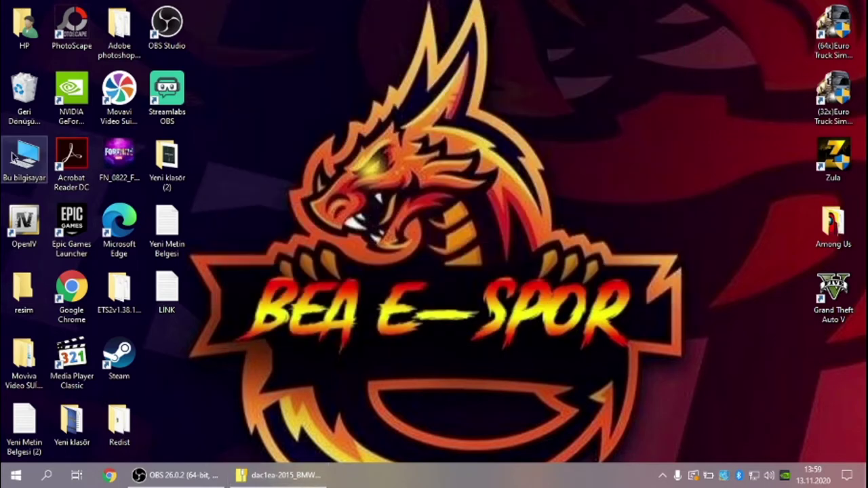
double_click(24, 157)
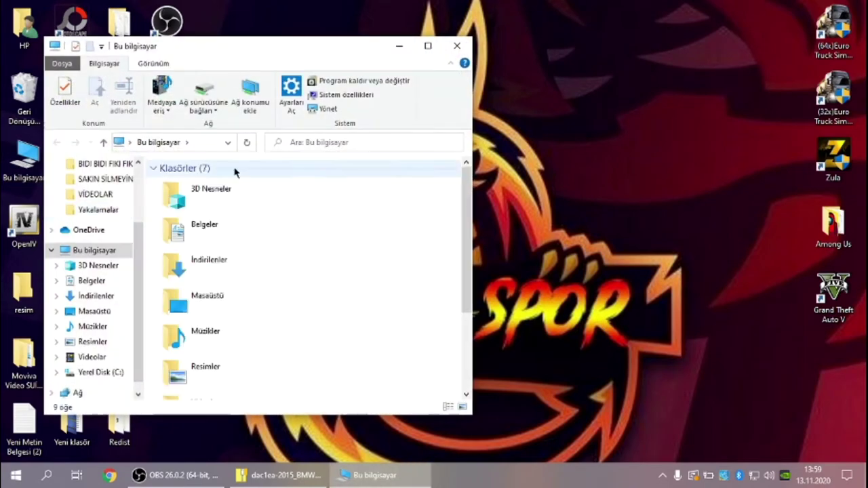
click(423, 47)
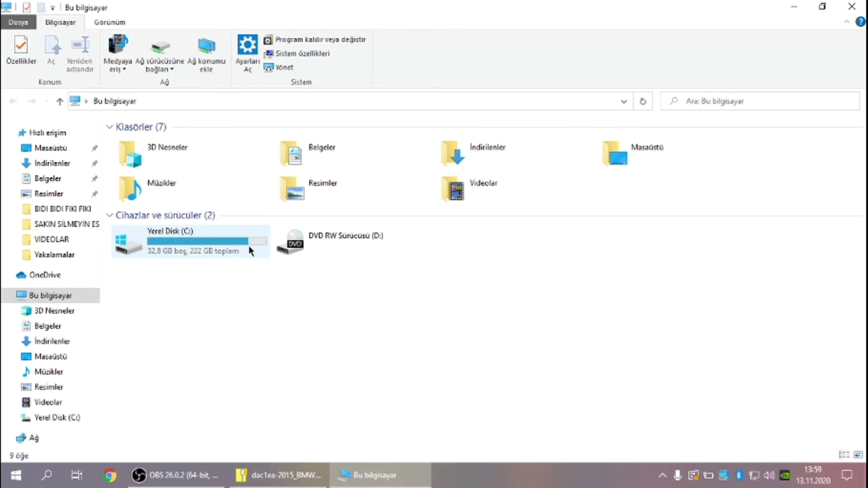
double_click(248, 250)
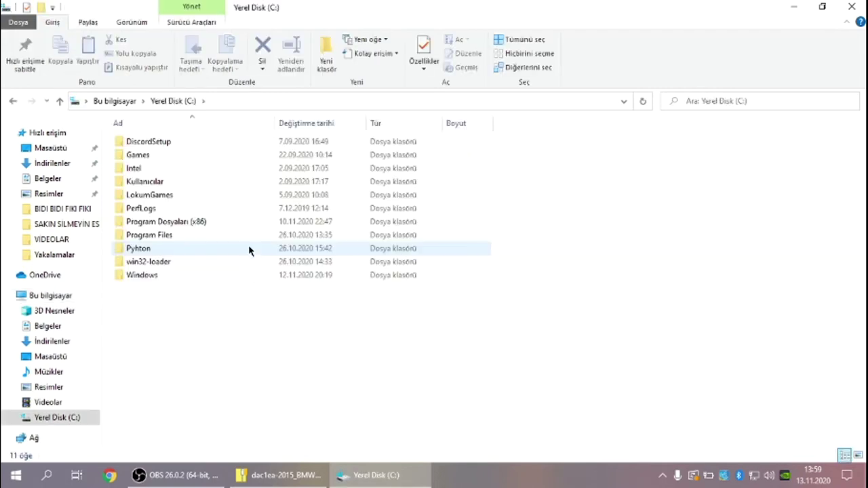
double_click(163, 235)
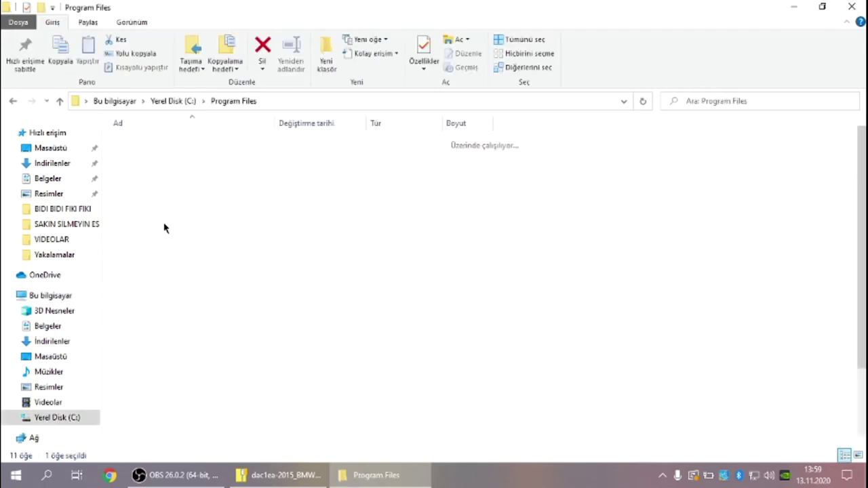
double_click(162, 185)
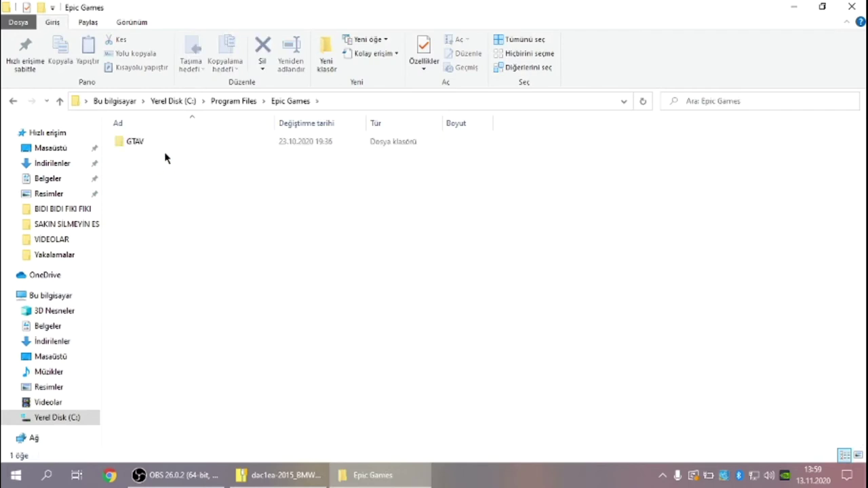
mouse_move(166, 142)
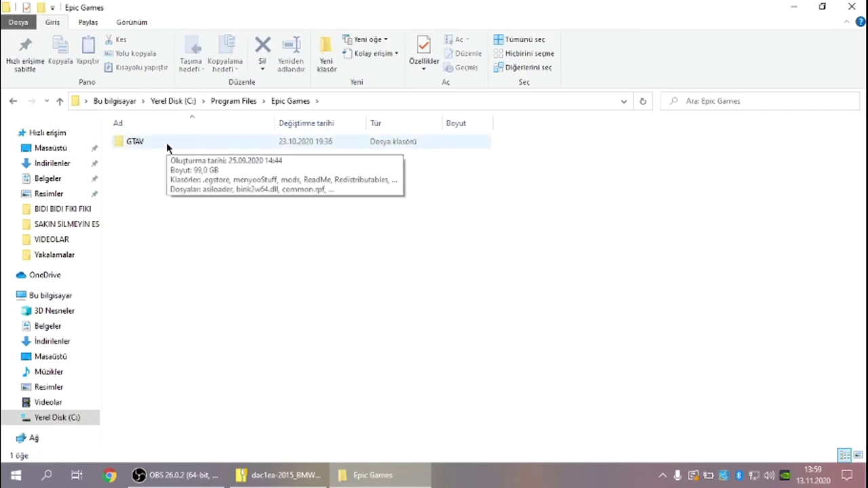
double_click(166, 143)
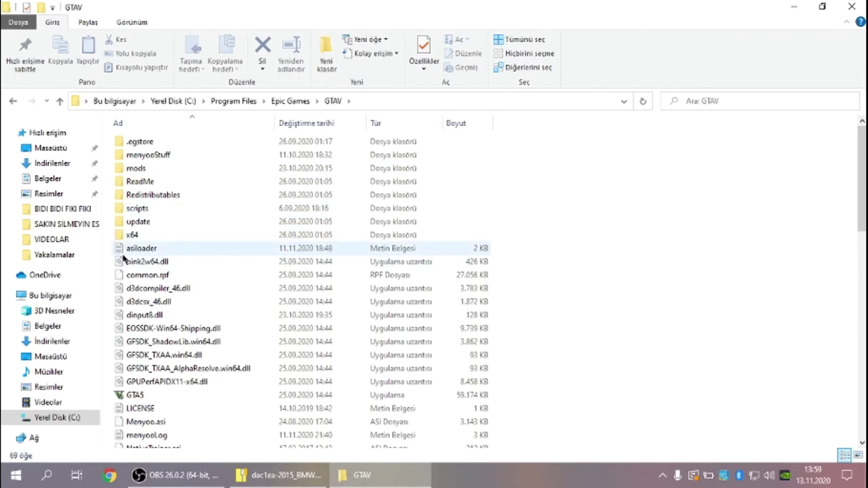
Go to the update\x64\dlcpacks folder inside the GTAV game folder
double_click(136, 222)
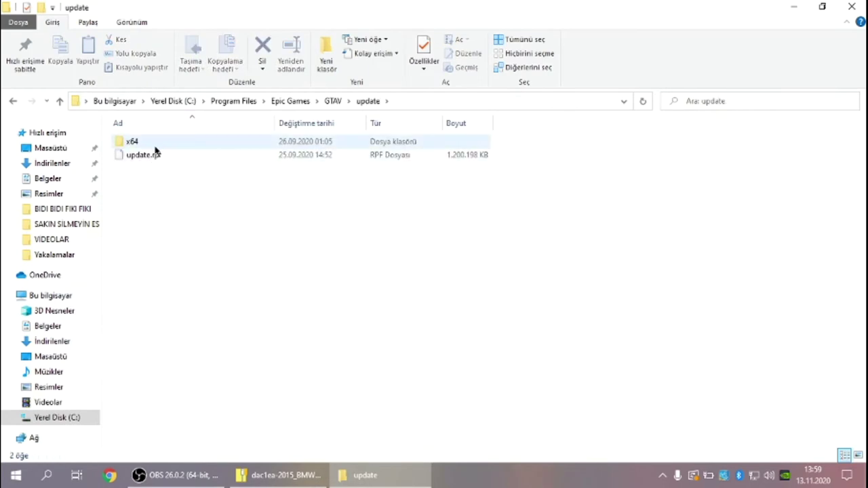
double_click(154, 146)
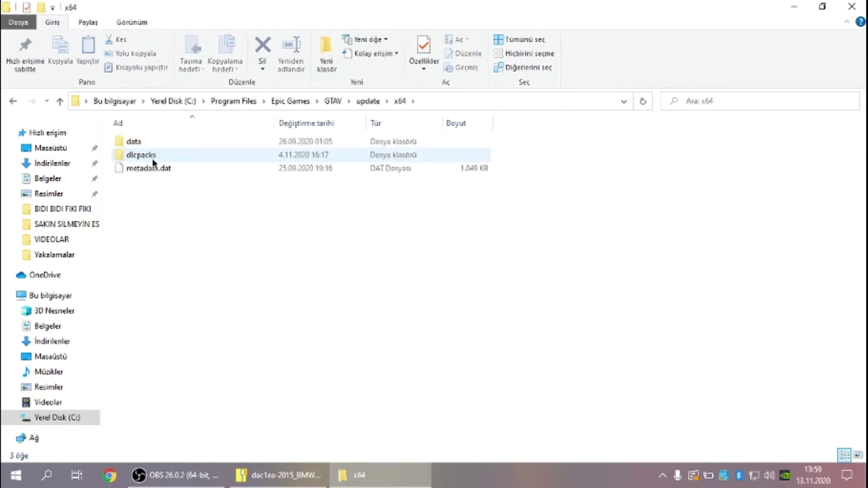
double_click(149, 155)
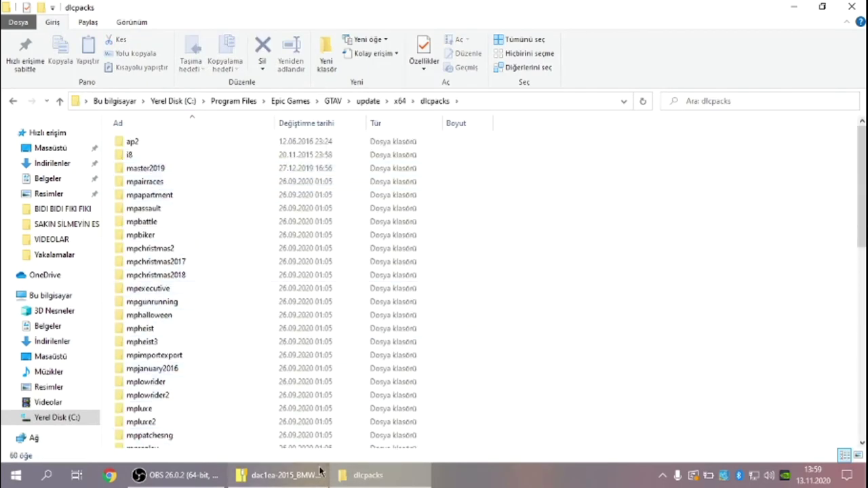
Compare the game's i8 folder in dlcpacks with the i8 folder in the archive, and close both windows
click(141, 157)
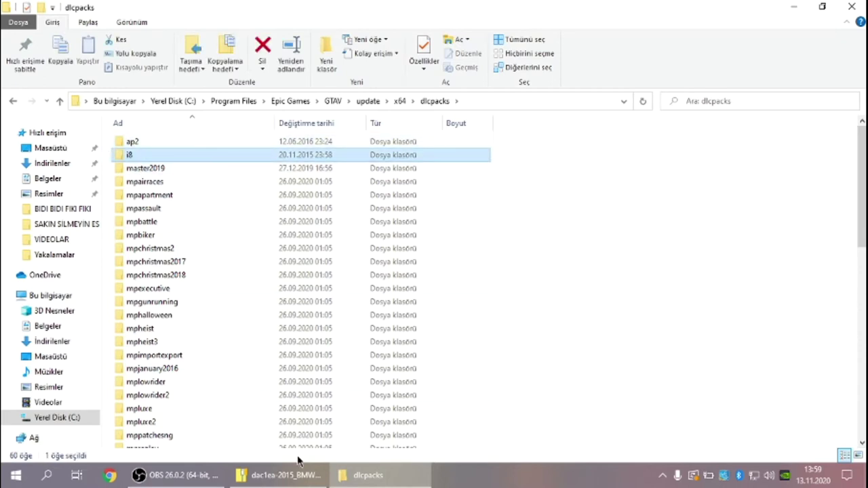
click(285, 475)
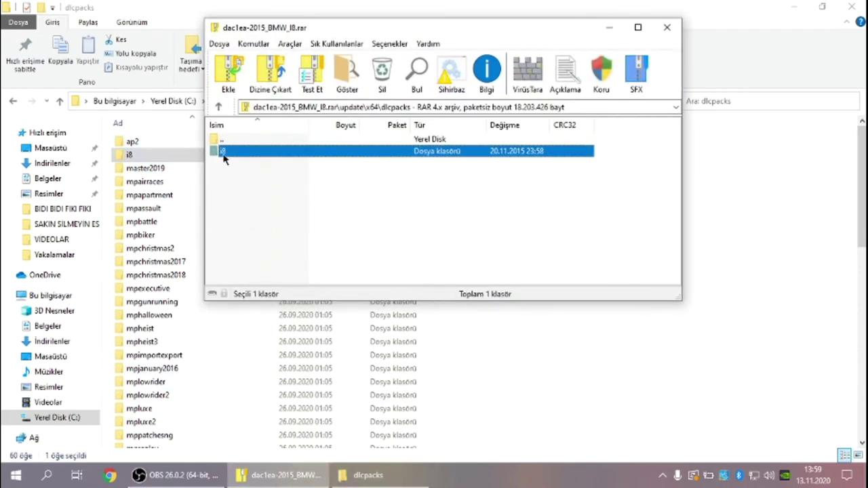
click(666, 27)
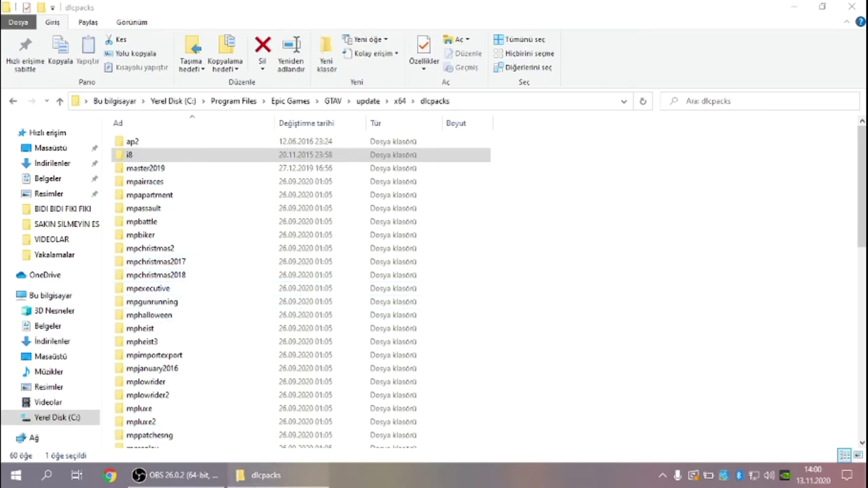
click(266, 475)
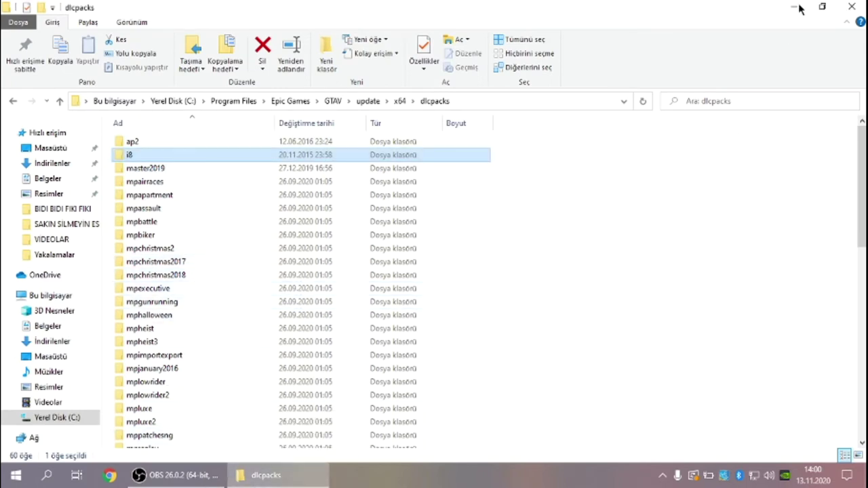
click(858, 5)
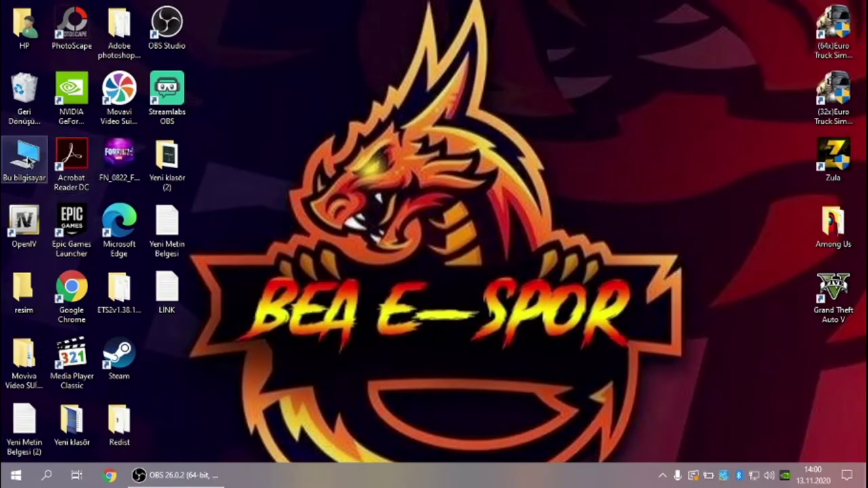
Reopen dac1ea-2015_BMW_I8 from the Downloads folder, close File Explorer and open the archive's Readme.txt
key(super+e)
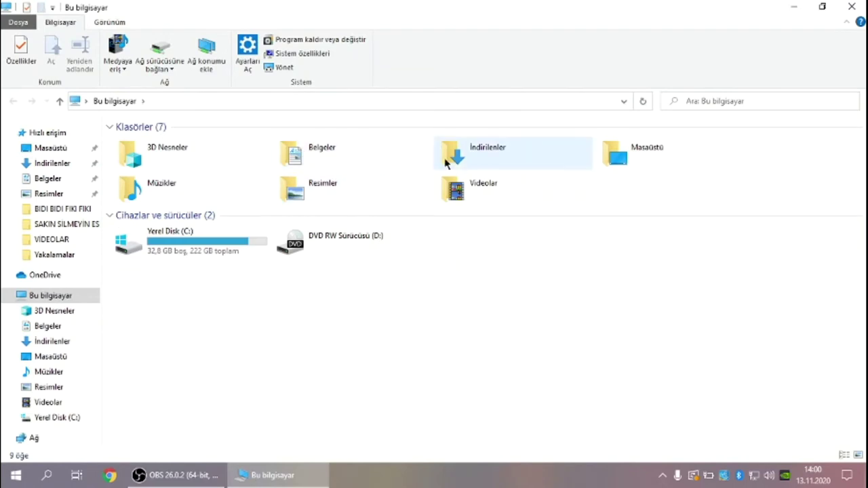
double_click(494, 147)
click(158, 144)
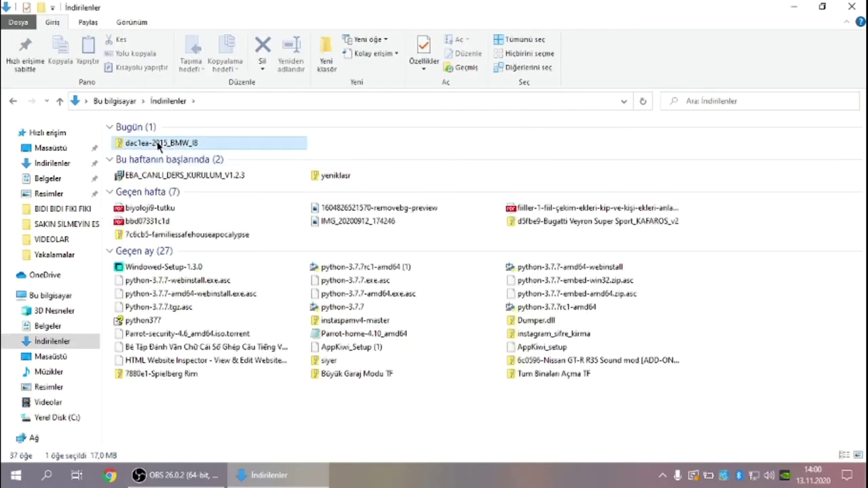
click(851, 6)
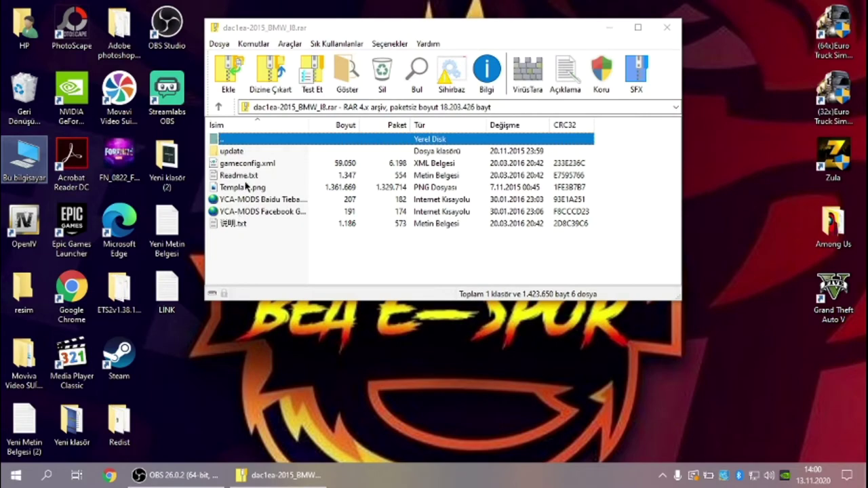
click(239, 177)
double_click(239, 178)
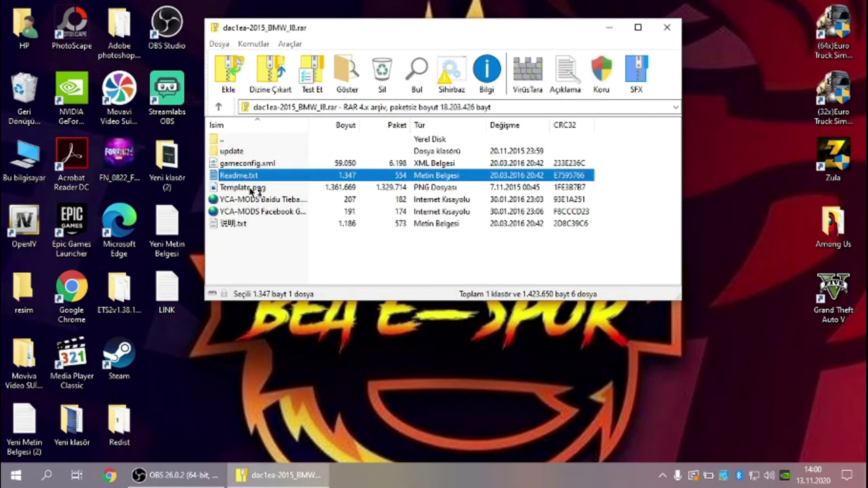
Examine the Readme's installation steps, highlighting the dlclist.xml item entry and the deviceName and path lines for extratitleupdatedata.meta
scroll(226, 226, down, 1)
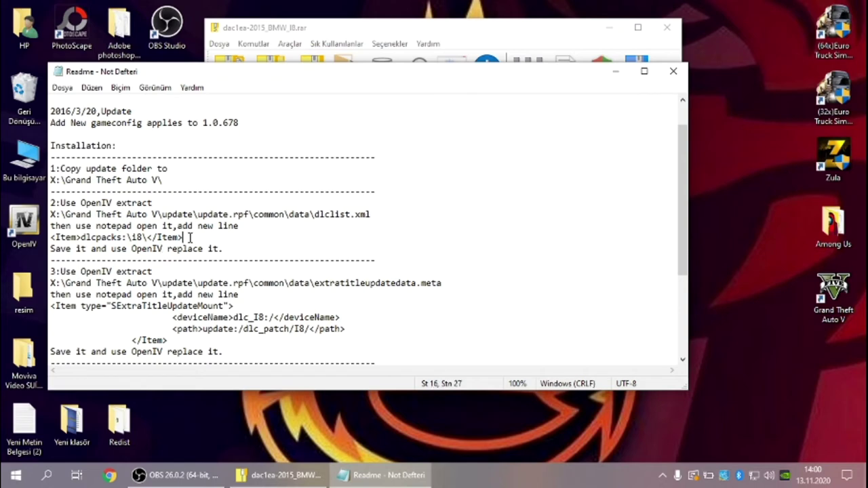
drag(190, 237, 81, 237)
scroll(154, 284, down, 1)
drag(345, 294, 123, 303)
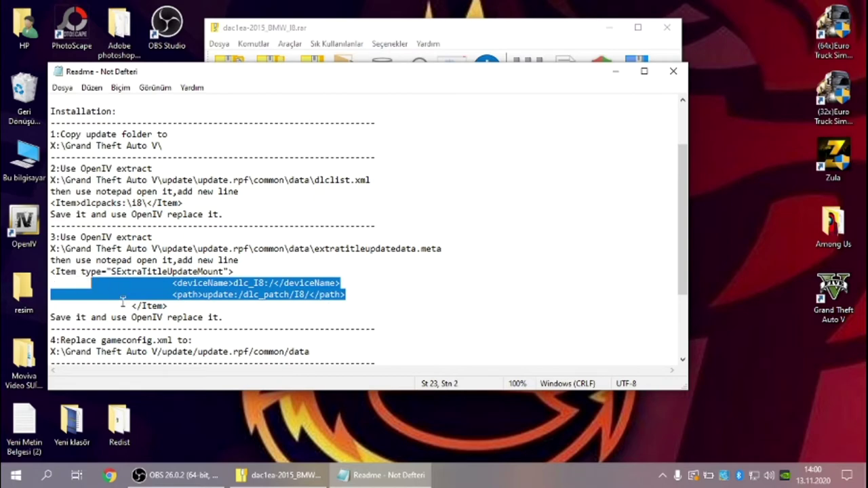
Review the Readme's remaining installation steps, highlighting the SExtraTitleUpdateMount block and the <Item>dlcpacks:\i8\</Item> line
drag(184, 309, 66, 272)
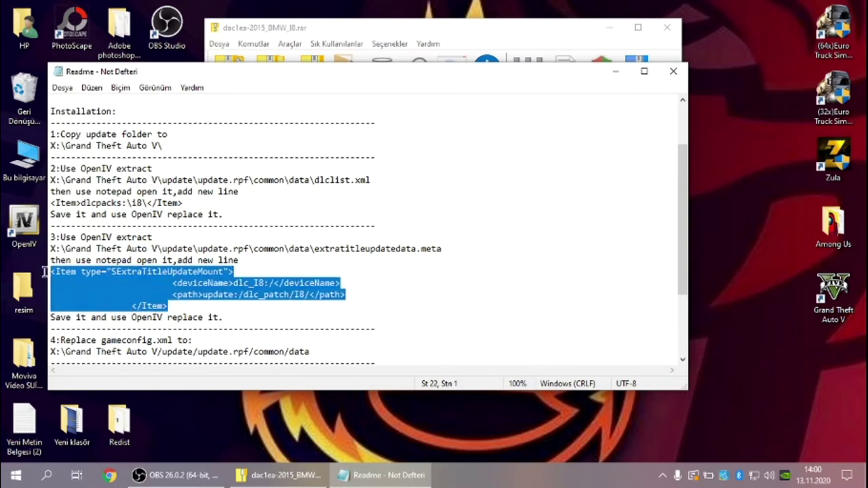
scroll(200, 317, down, 3)
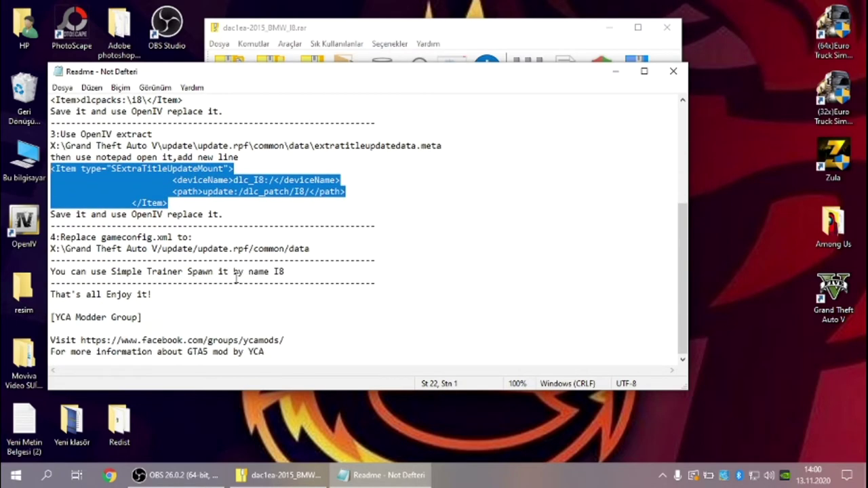
scroll(239, 278, up, 4)
scroll(101, 153, down, 4)
scroll(269, 195, up, 2)
drag(183, 169, 41, 170)
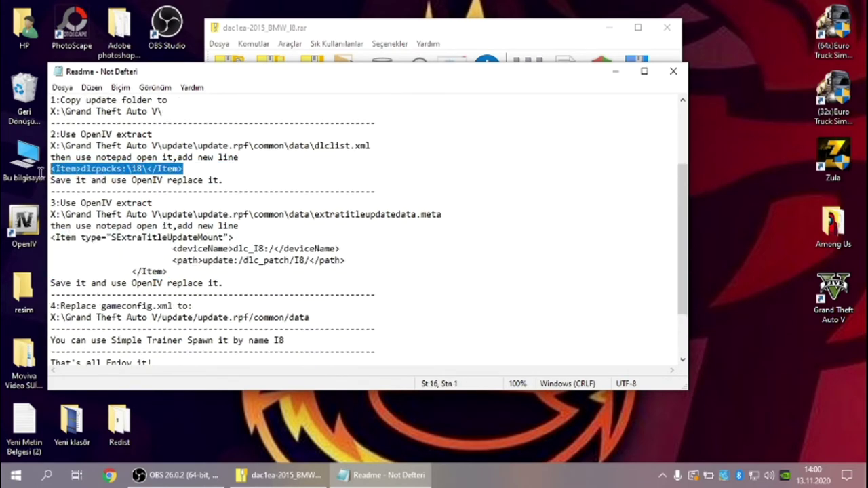
click(576, 122)
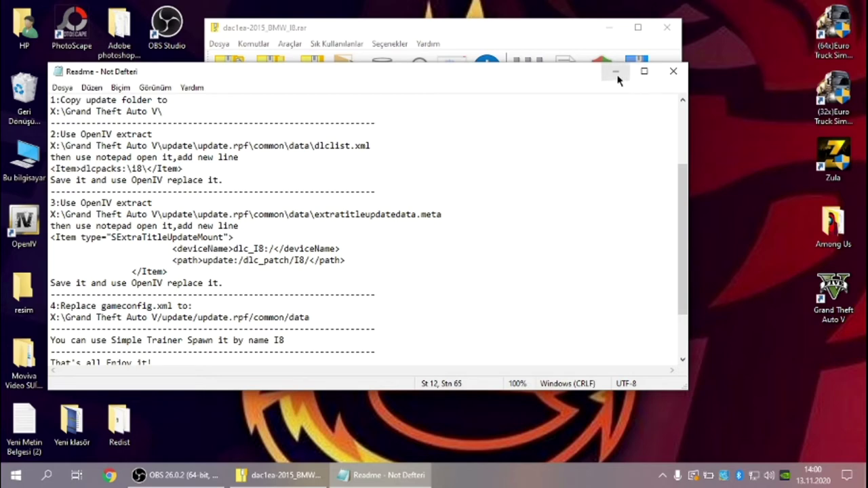
Minimize the Readme and the archive window, and launch OpenIV for GTA V
click(616, 73)
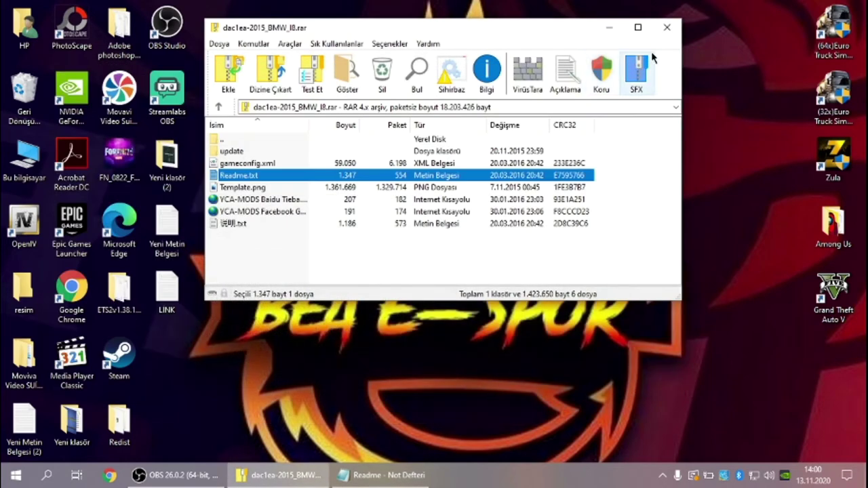
click(608, 28)
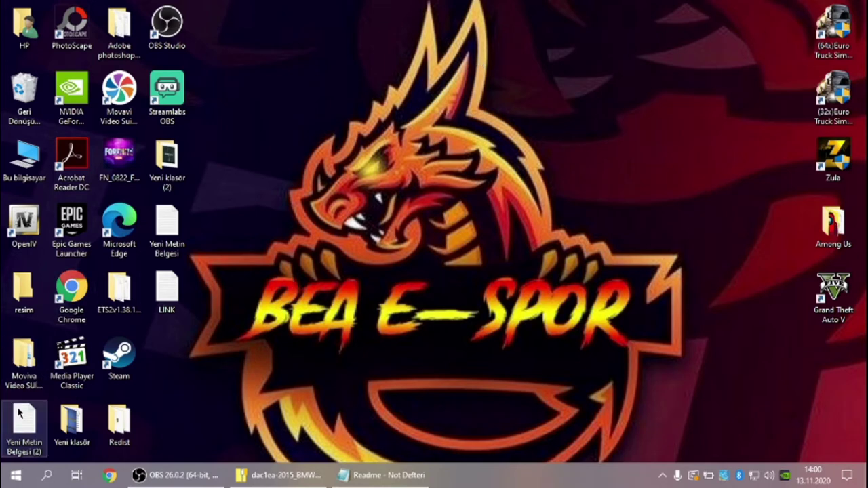
double_click(17, 243)
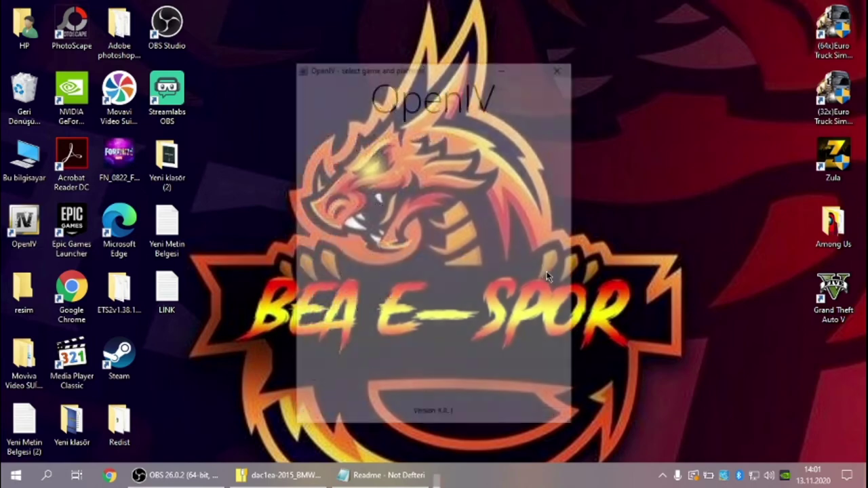
click(382, 262)
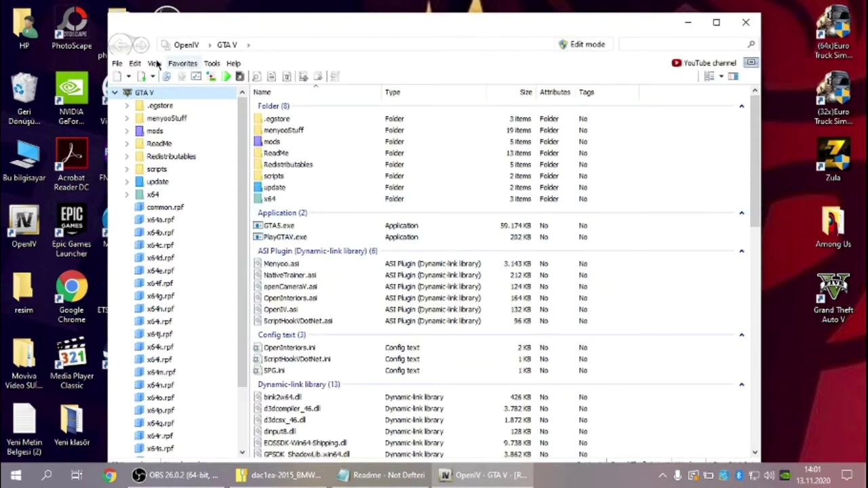
Check in the ASI Manager whether ASI Loader, OpenIV.ASI and openCamera are installed, and close it
click(212, 64)
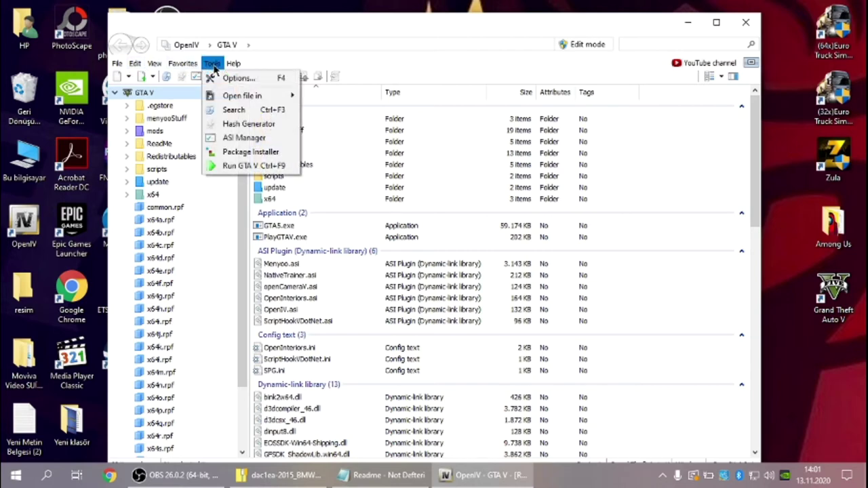
click(245, 141)
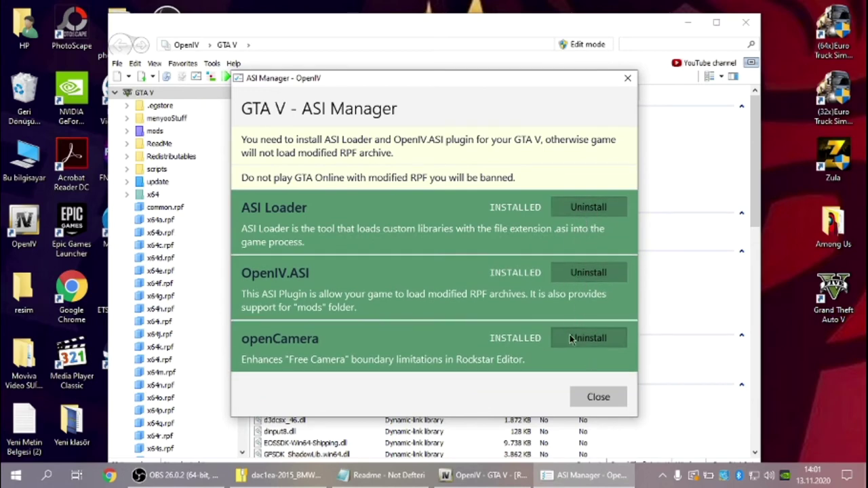
click(628, 80)
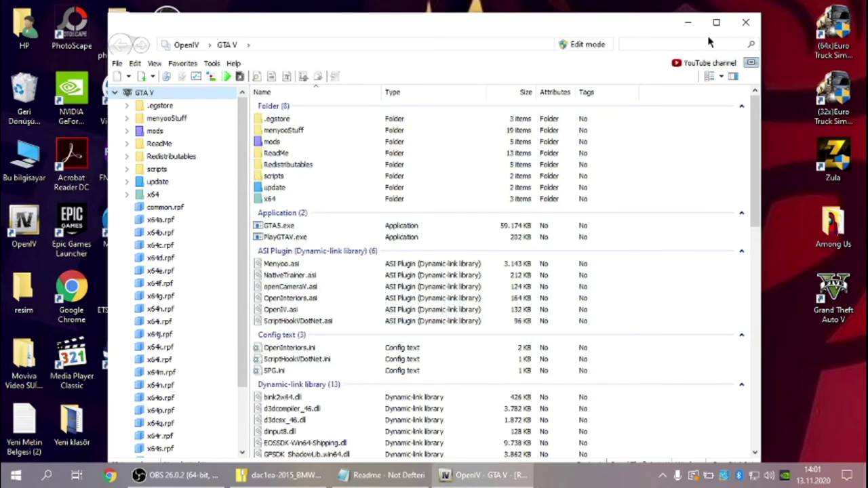
Maximize OpenIV and go to mods\update\update.rpf\common\data
click(716, 23)
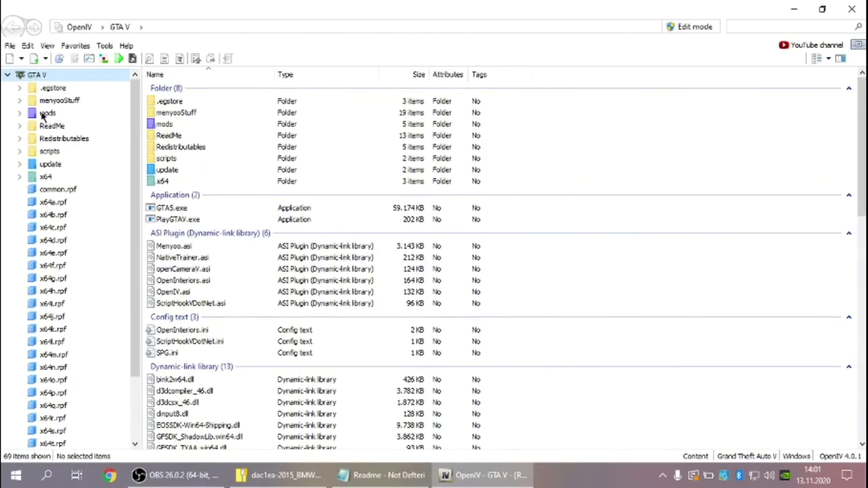
click(45, 113)
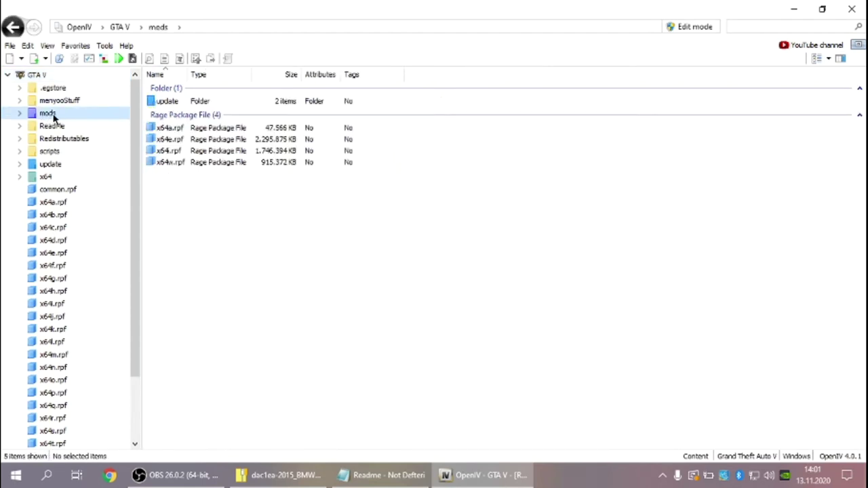
click(201, 103)
double_click(201, 102)
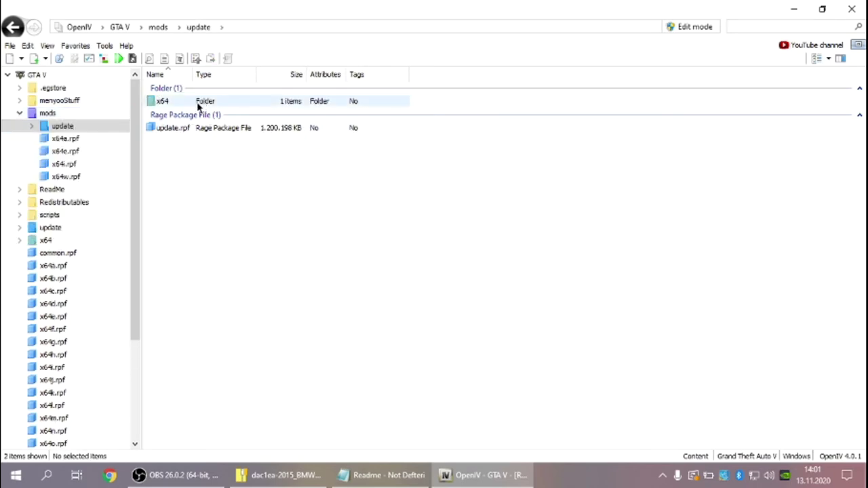
double_click(195, 103)
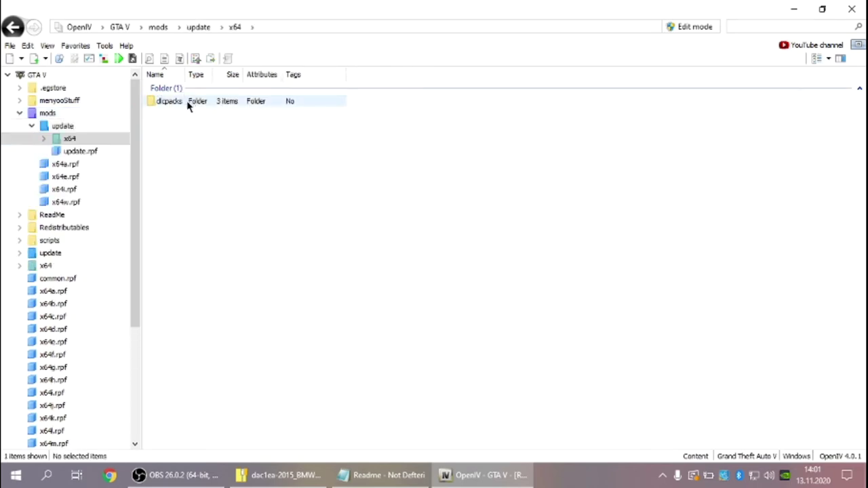
key(BackSpace)
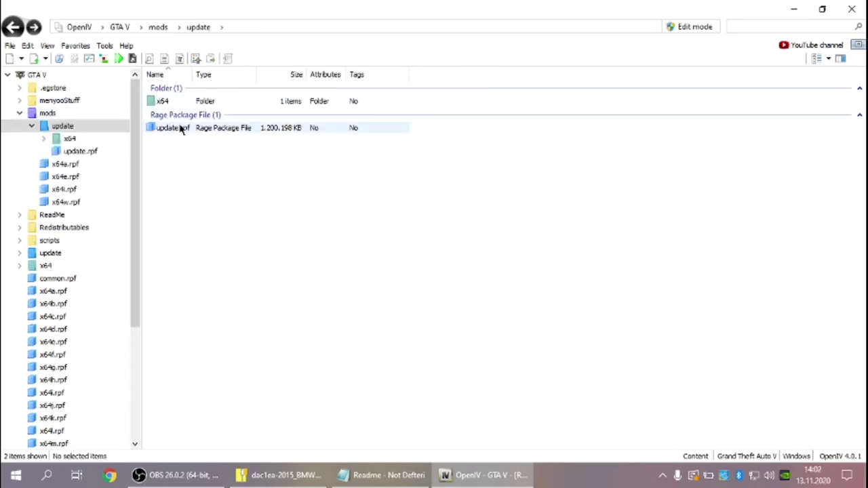
double_click(181, 128)
click(181, 103)
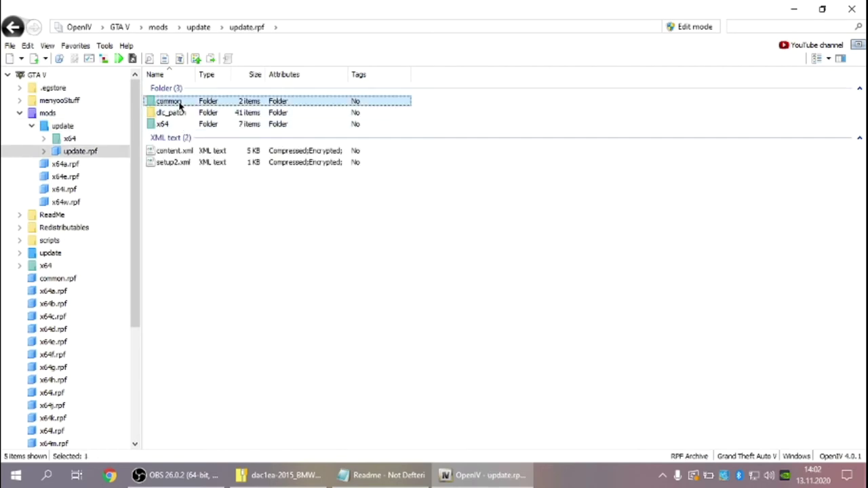
double_click(180, 105)
double_click(180, 103)
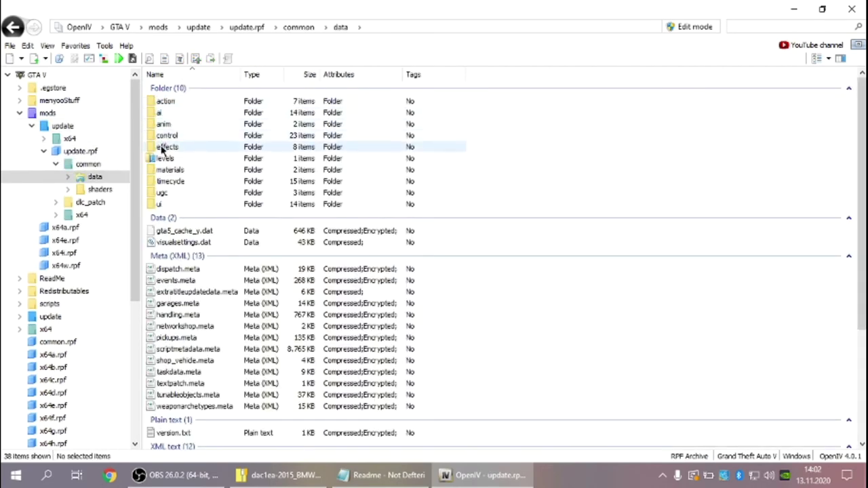
Turn on edit mode for the common\data folder and accept the warning
scroll(207, 230, down, 3)
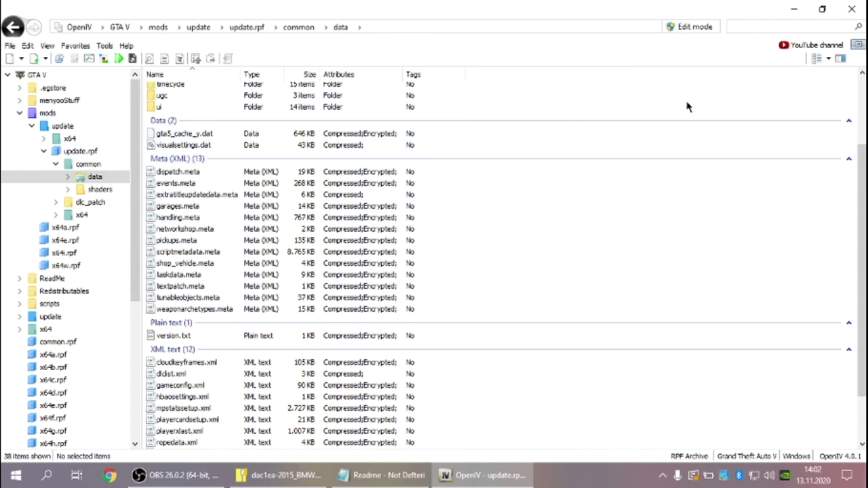
click(678, 27)
click(469, 280)
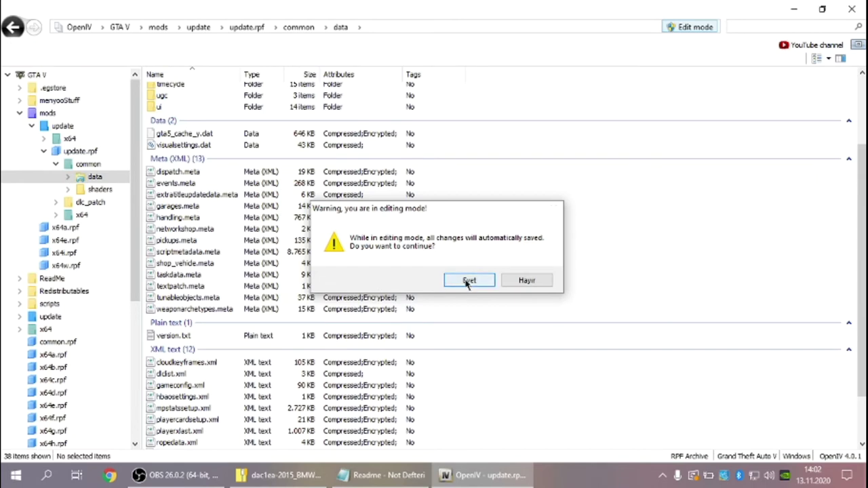
Open dlclist.xml from the data folder for editing
scroll(232, 367, down, 2)
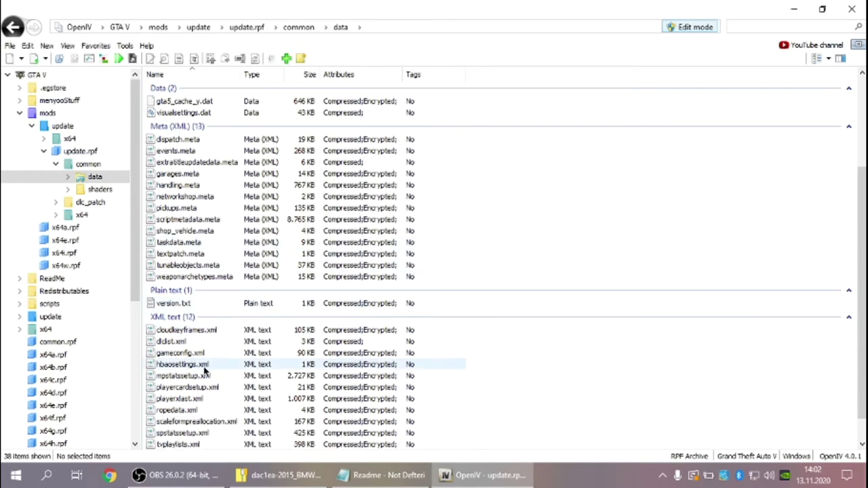
click(177, 312)
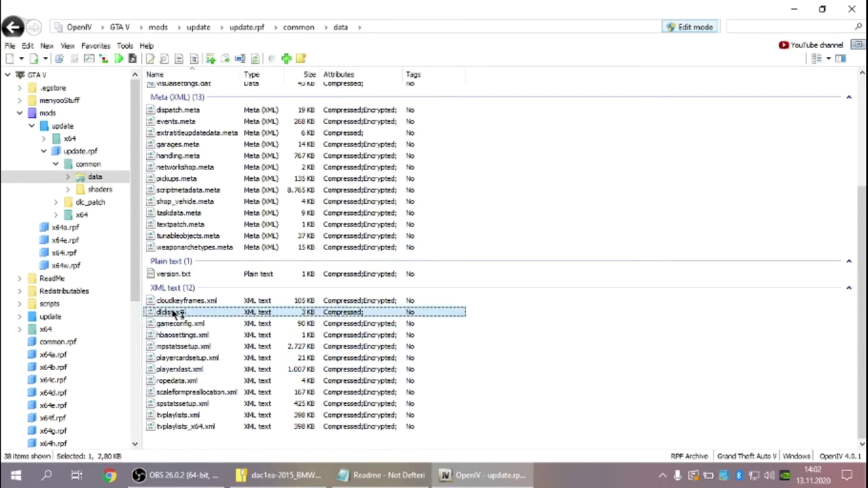
right_click(172, 312)
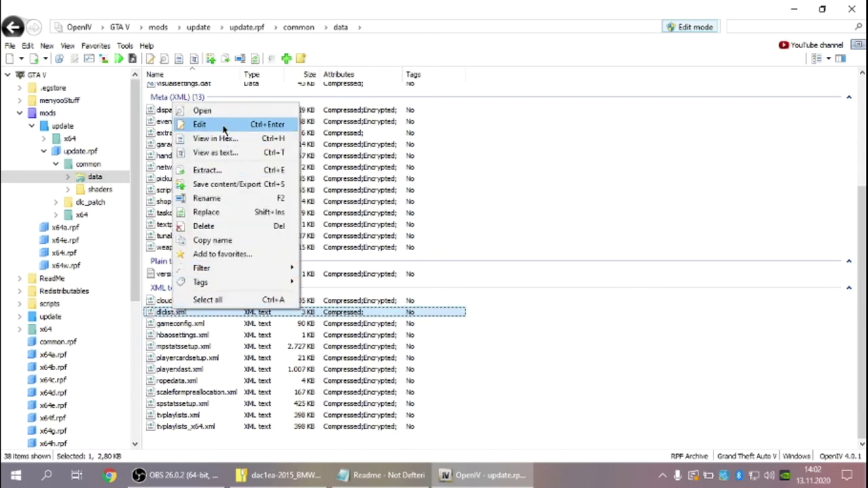
click(196, 123)
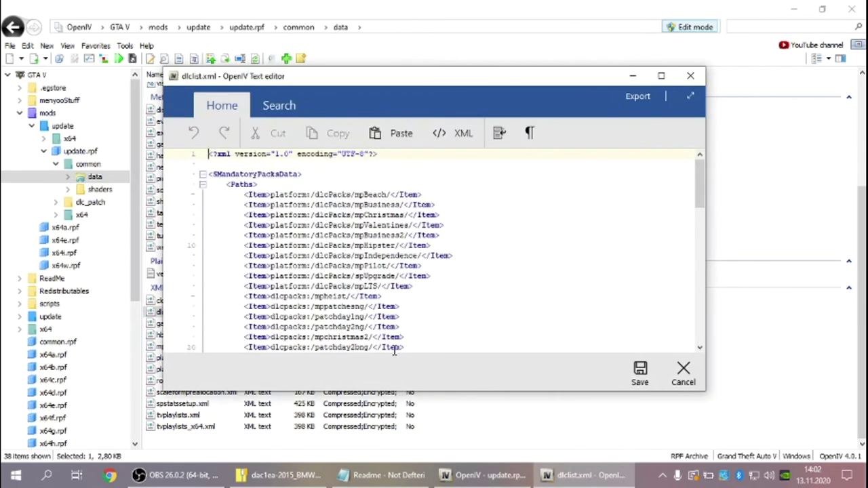
Copy the <Item>dlcpacks:\i8\</Item> line from the Readme and return to the dlclist.xml editor
click(392, 476)
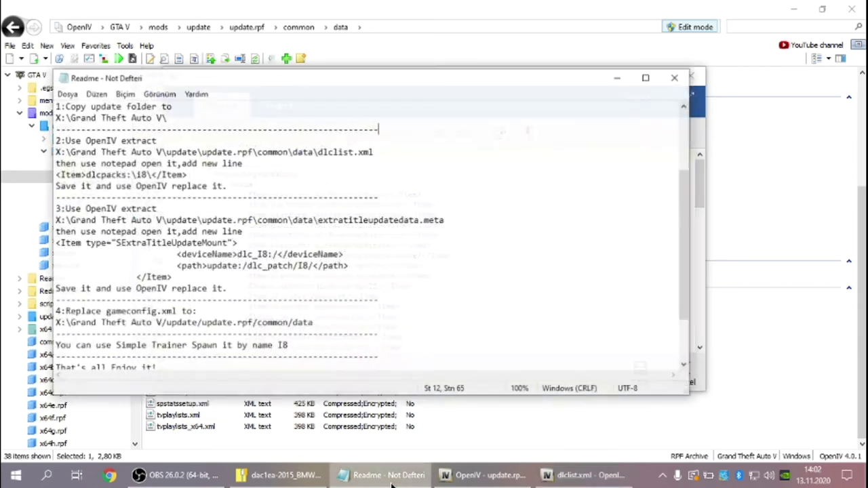
drag(190, 169, 51, 173)
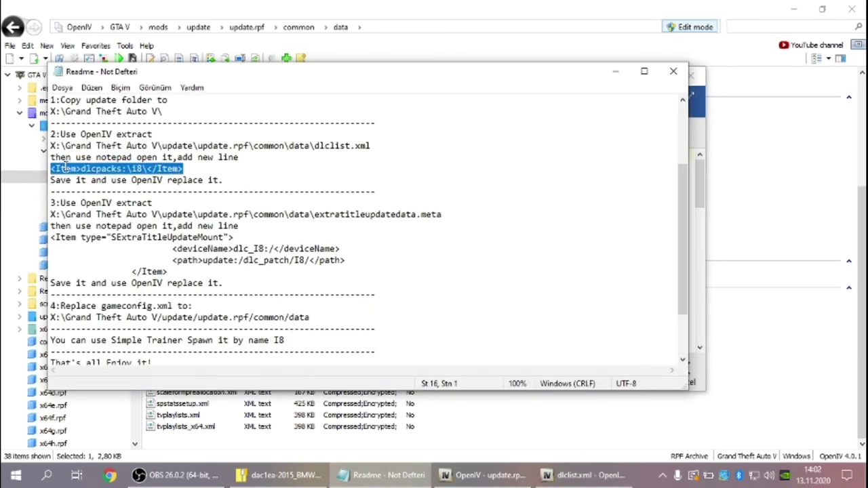
right_click(64, 169)
click(126, 204)
click(623, 78)
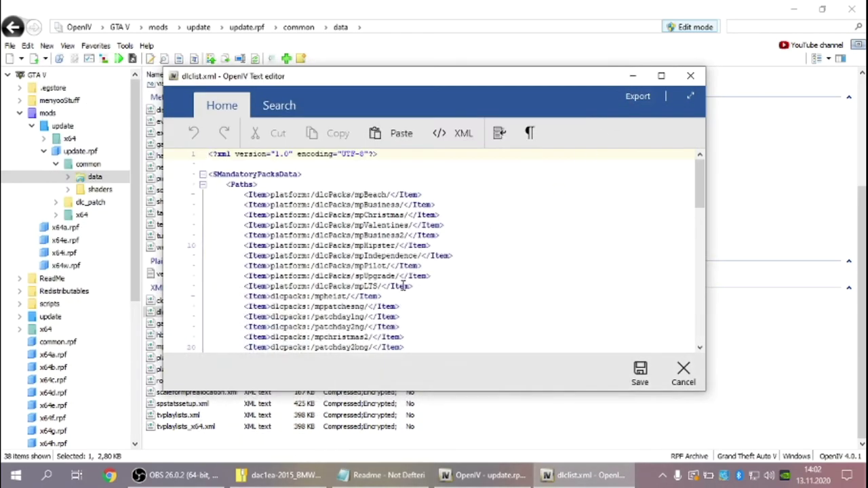
Locate the <Item>dlcpacks:\i8\</Item> line near the end of dlclist.xml and save the file
scroll(399, 293, down, 15)
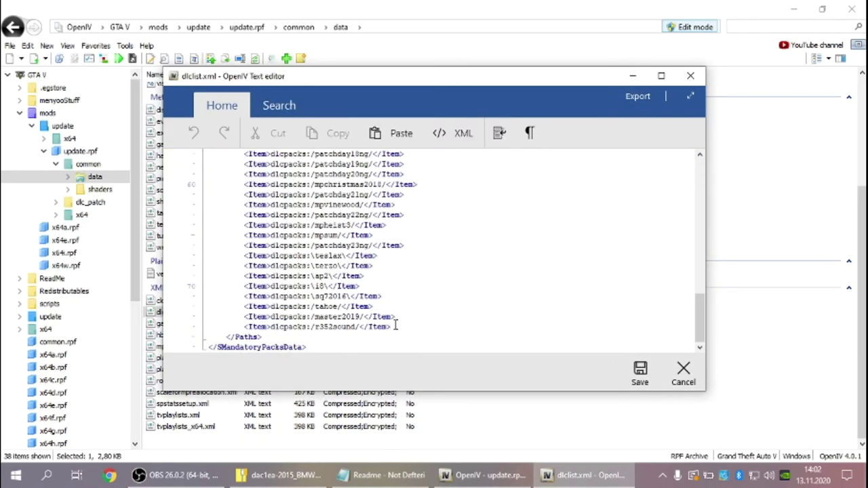
drag(369, 284, 244, 288)
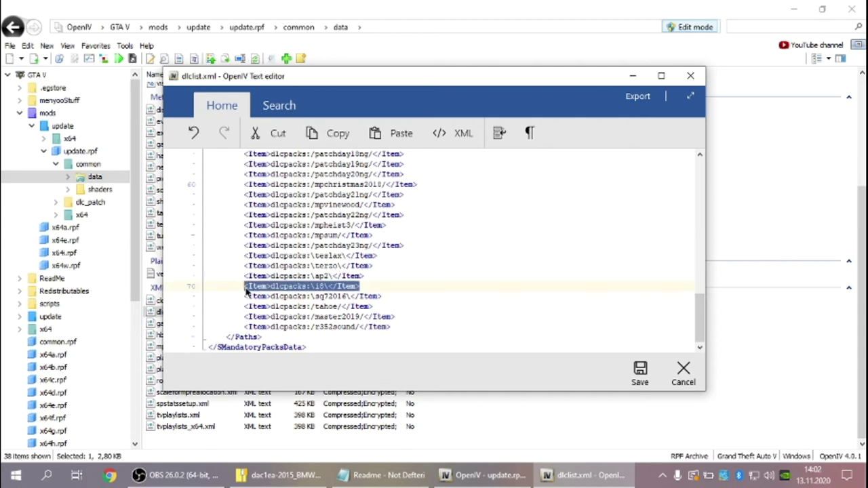
drag(243, 204, 209, 214)
click(583, 266)
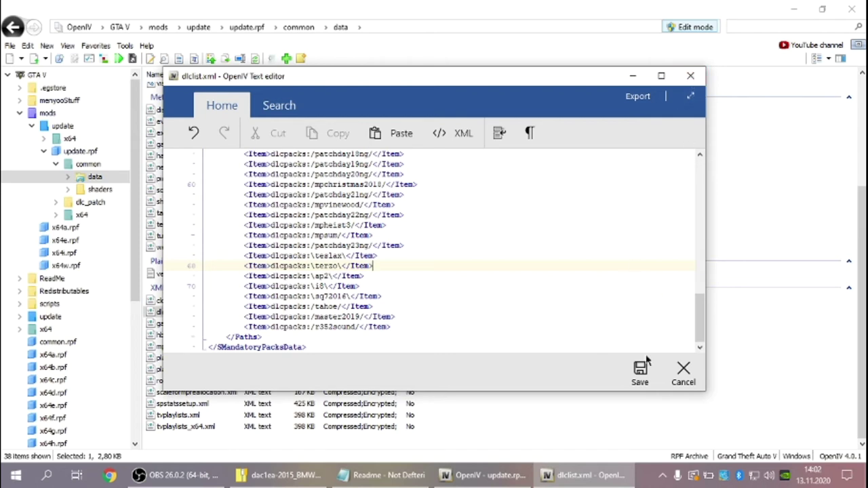
click(639, 376)
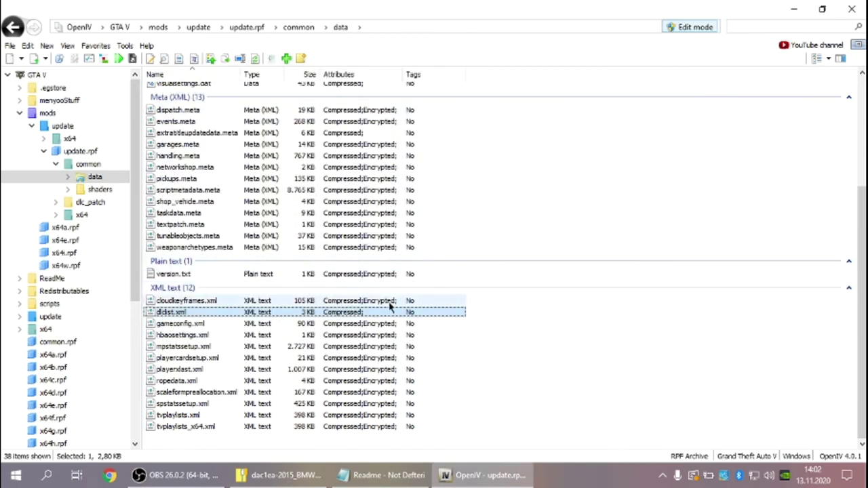
Copy the Readme's whole SExtraTitleUpdateMount item block for dlc_I8 and return to OpenIV's data folder
scroll(389, 309, up, 3)
click(373, 476)
scroll(285, 295, down, 1)
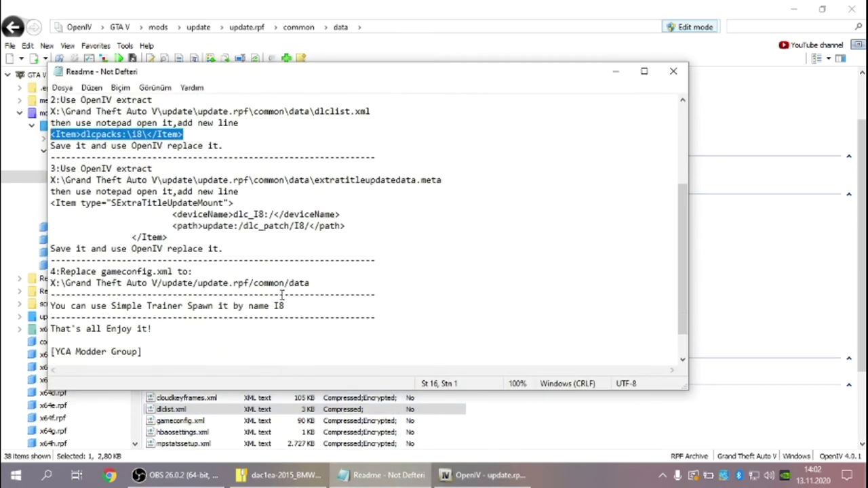
drag(168, 237, 44, 204)
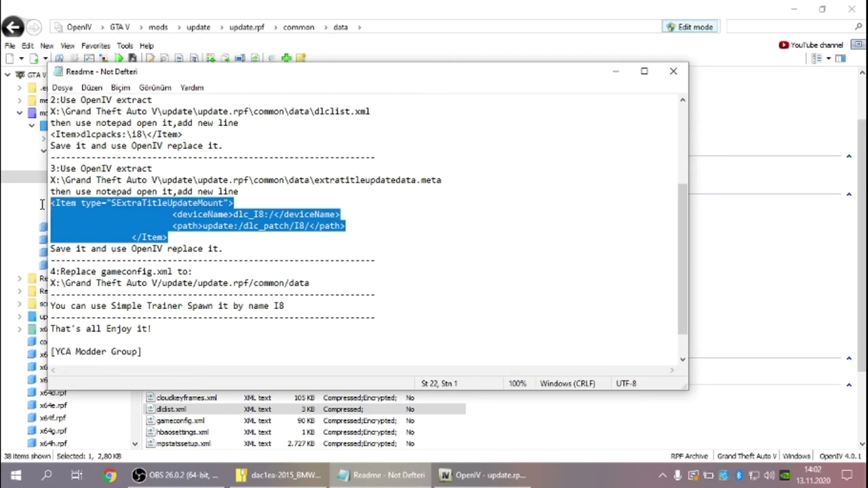
right_click(76, 203)
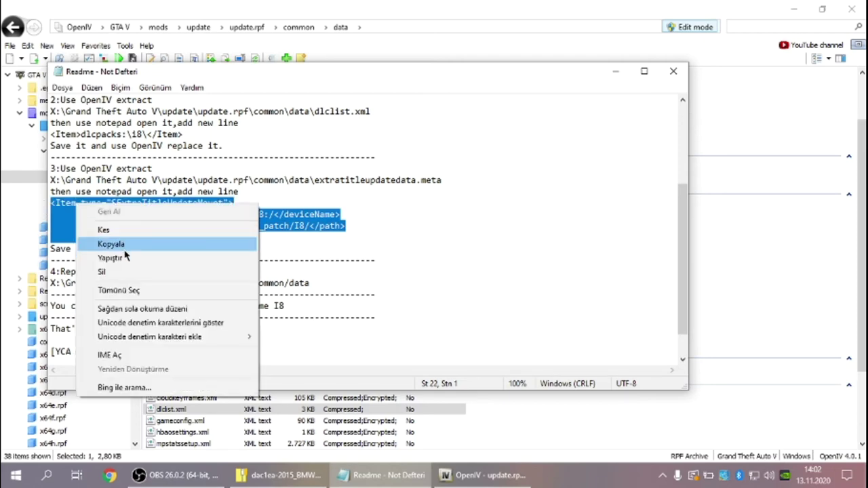
click(122, 242)
click(614, 71)
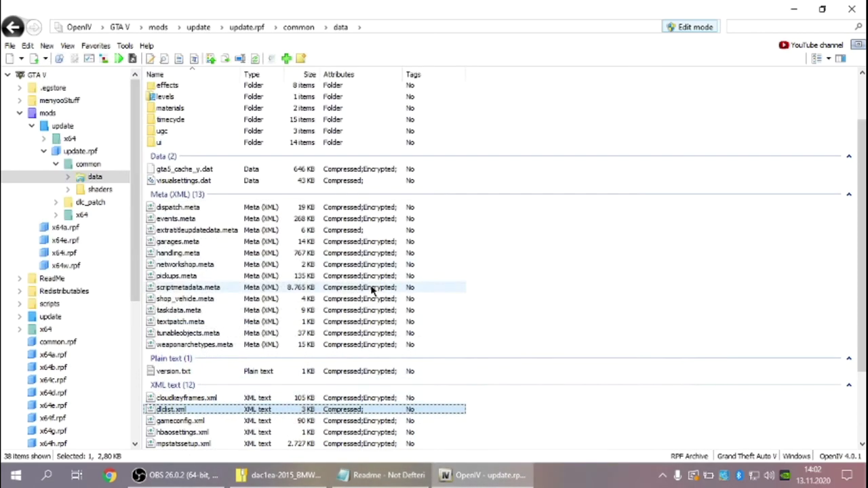
Open extratitleupdatedata.meta from the data folder for editing
click(202, 233)
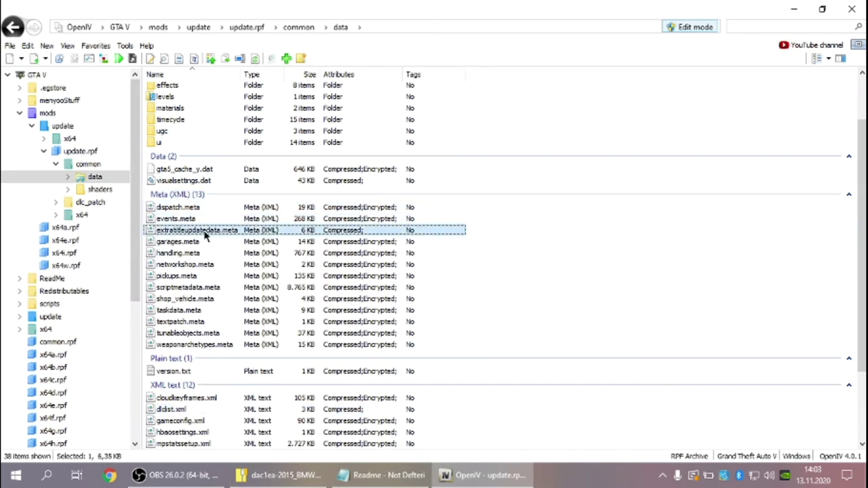
right_click(205, 233)
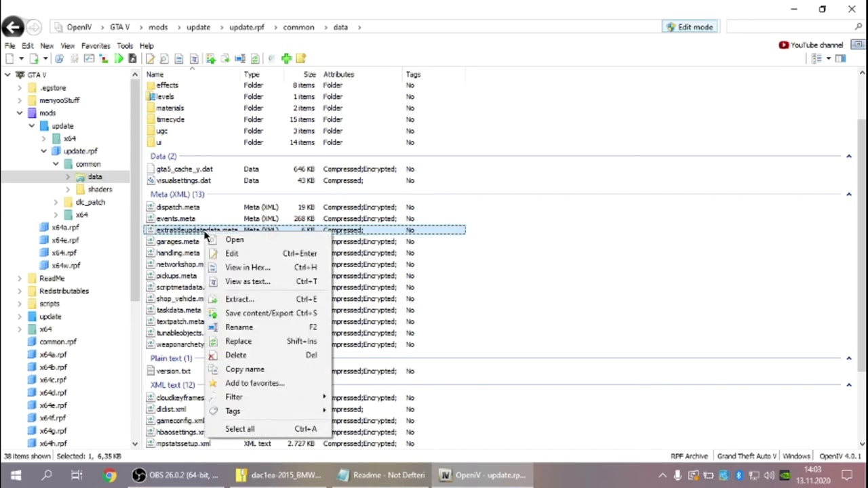
click(251, 256)
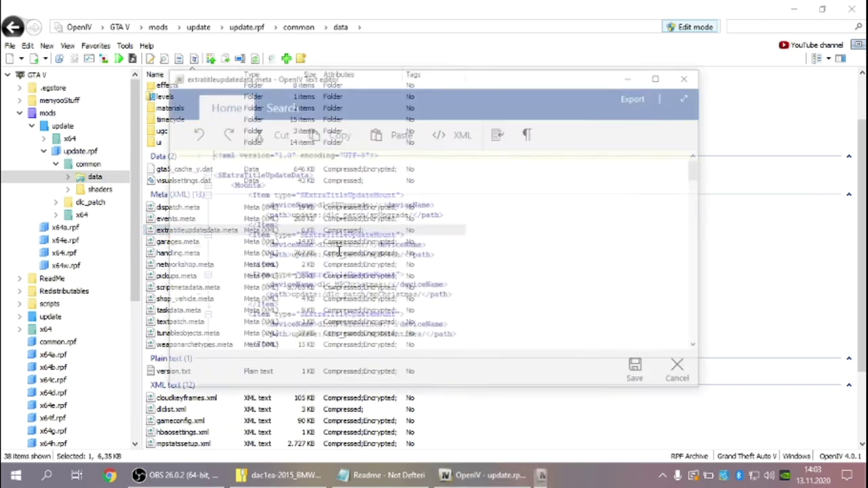
Locate the SExtraTitleUpdateMount item block for dlc_I8 near the end of extratitleupdatedata.meta and save the file
scroll(379, 266, down, 20)
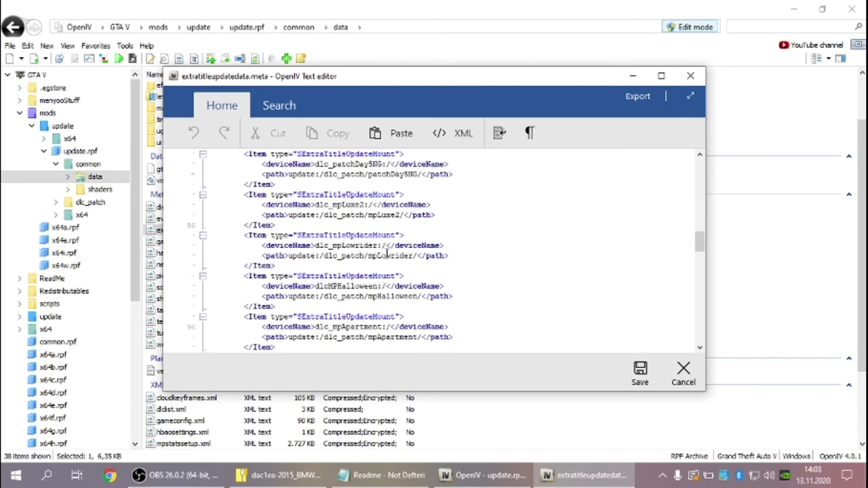
scroll(388, 254, down, 19)
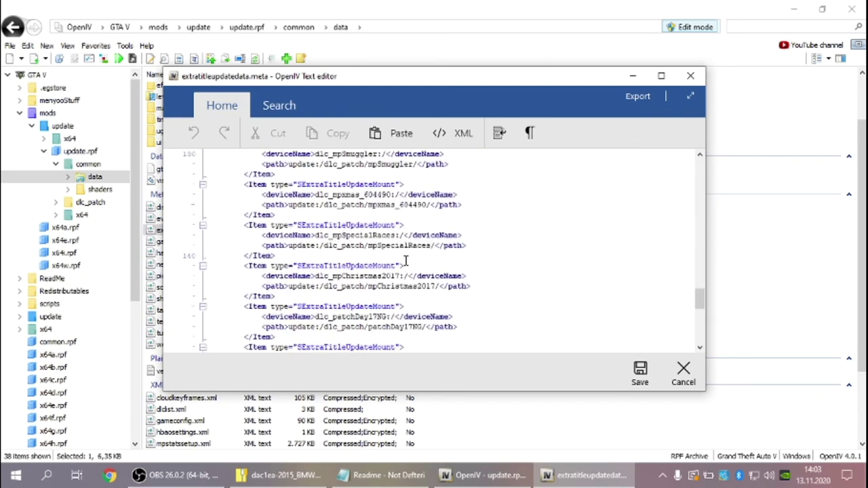
scroll(407, 257, down, 5)
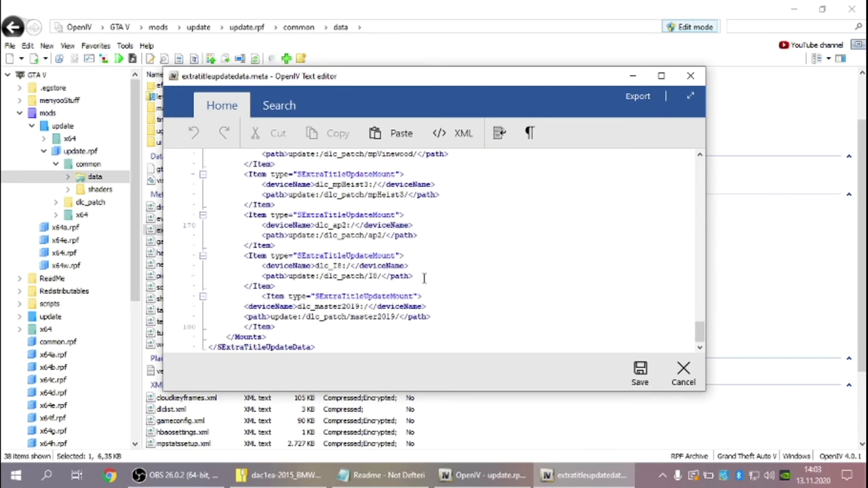
drag(276, 287, 244, 256)
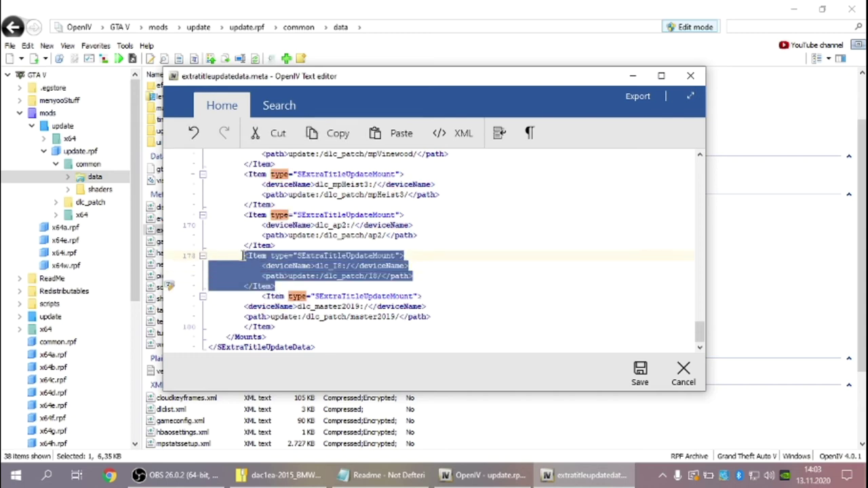
click(439, 290)
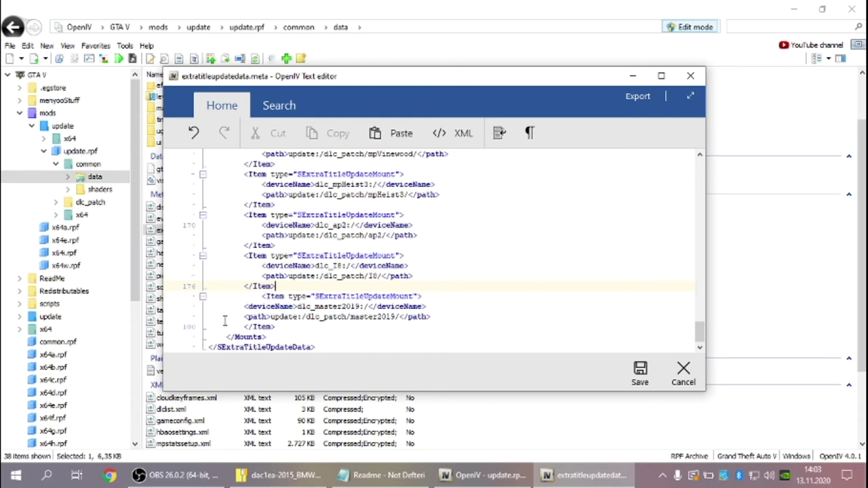
click(640, 373)
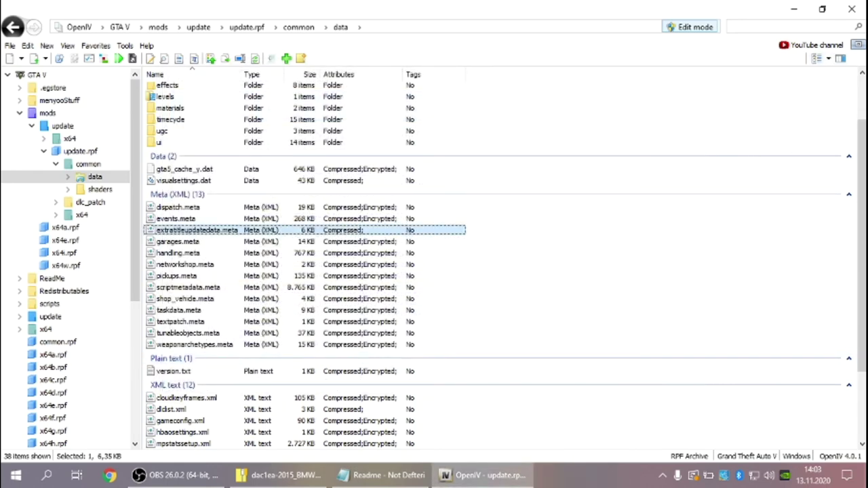
Close OpenIV and the dac1ea-2015_BMW_I8.rar archive window
click(852, 9)
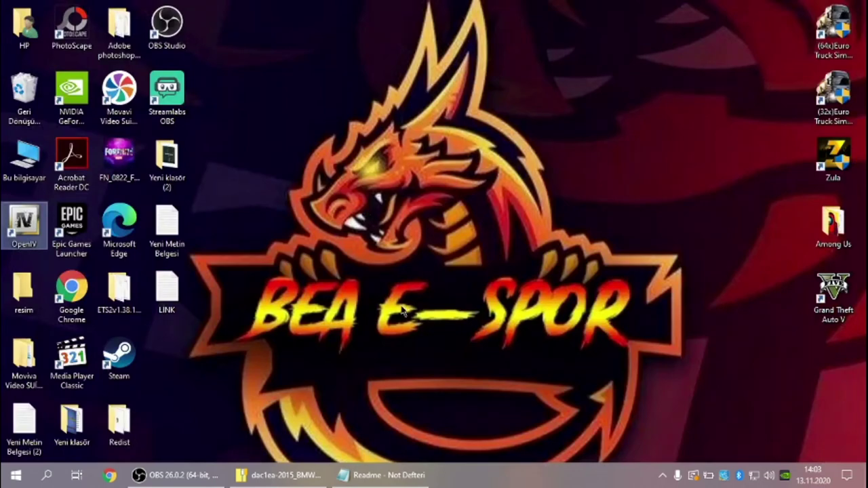
click(281, 474)
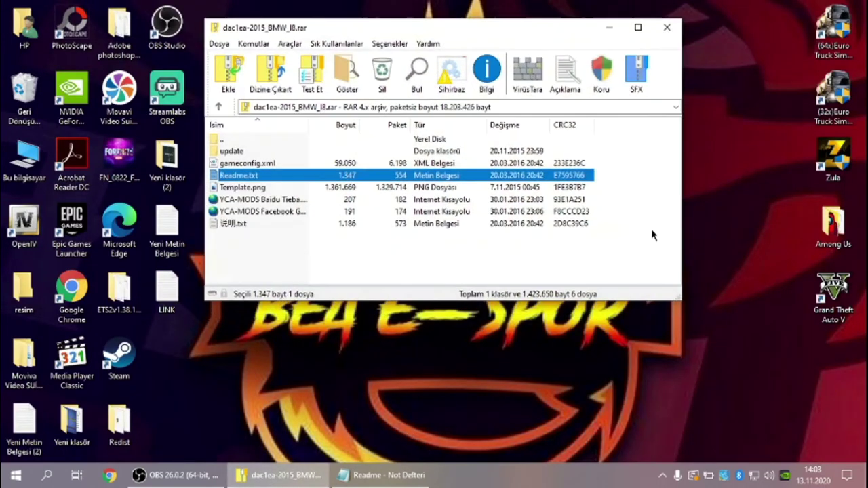
click(666, 27)
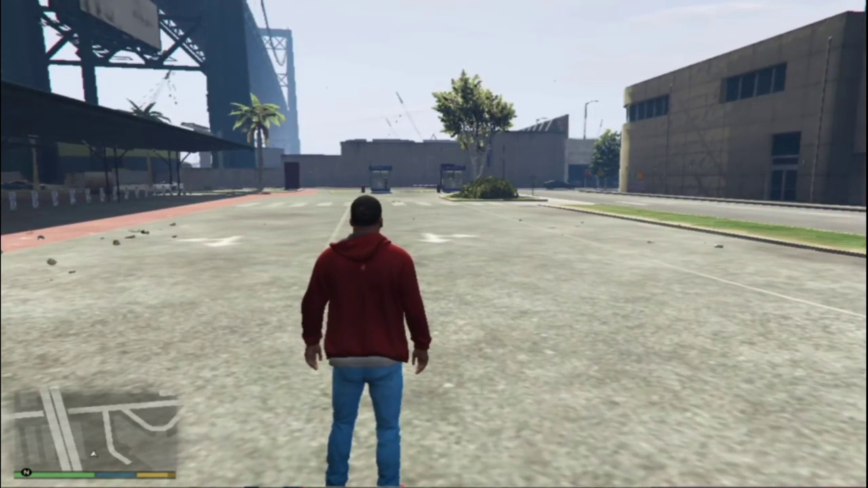
In Grand Theft Auto V, open the Menyoo trainer and go through Vehicle Options to the vehicle spawning list
key(F8)
key(Down)
key(Down)
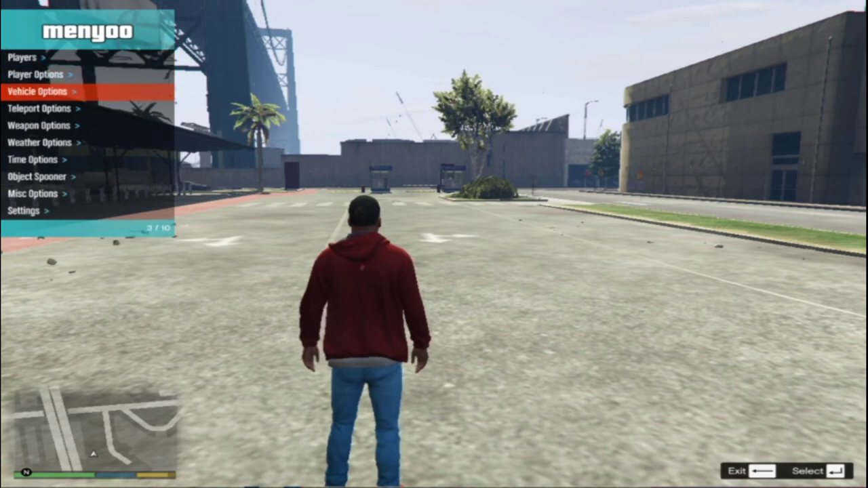
key(Return)
key(Down)
key(Return)
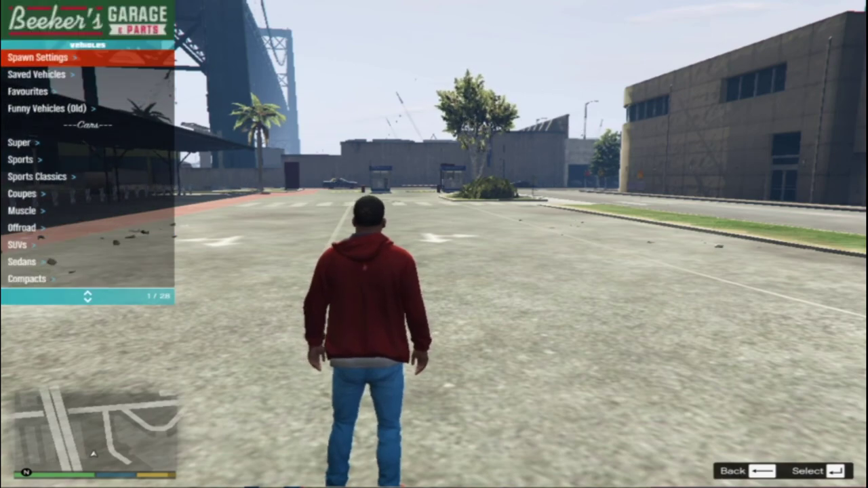
Spawn the add-on car by entering the model name i8 with Input Model, and close Menyoo
key(Up)
key(Return)
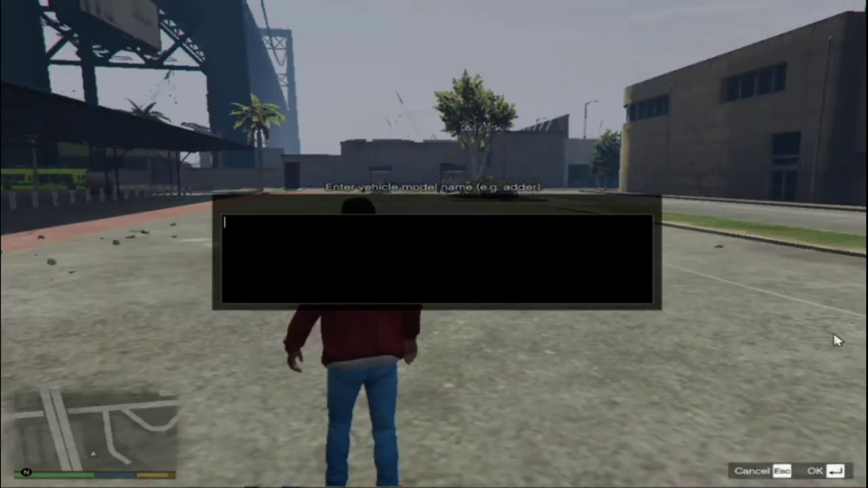
text(i8)
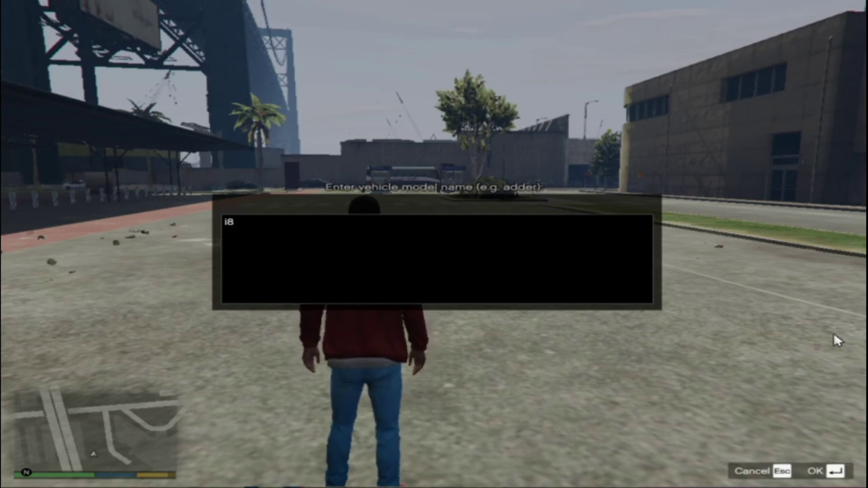
key(Return)
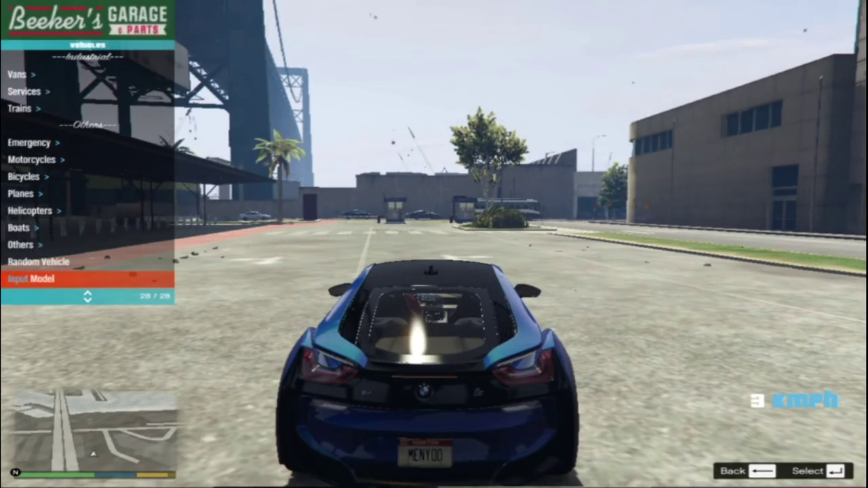
key(BackSpace)
key(F8)
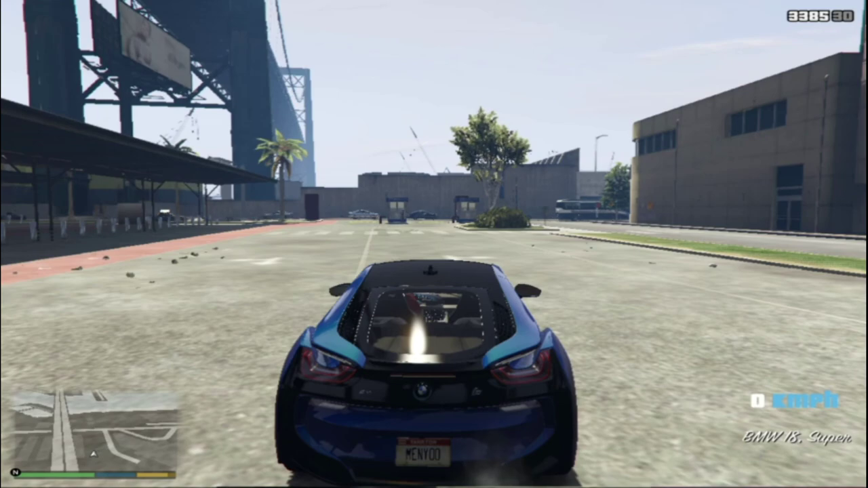
Drive the spawned BMW i8 around the parking lot and change the camera view to examine its exterior and interior
key(w)
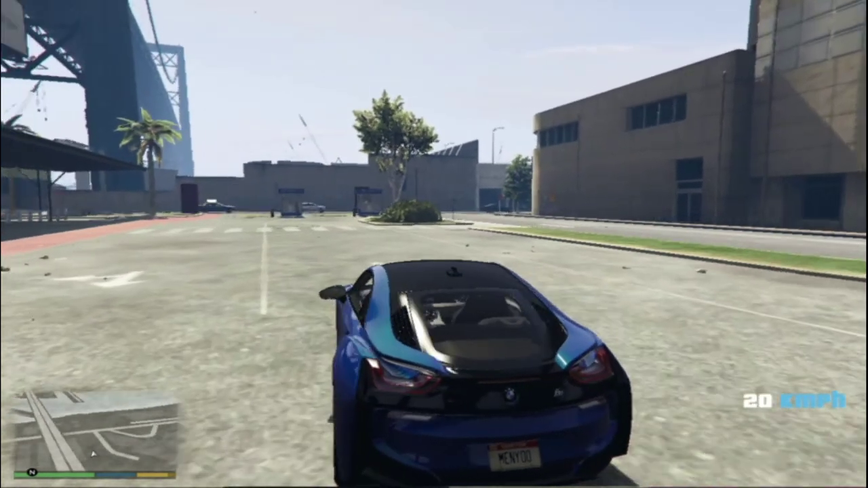
key(a)
key(w)
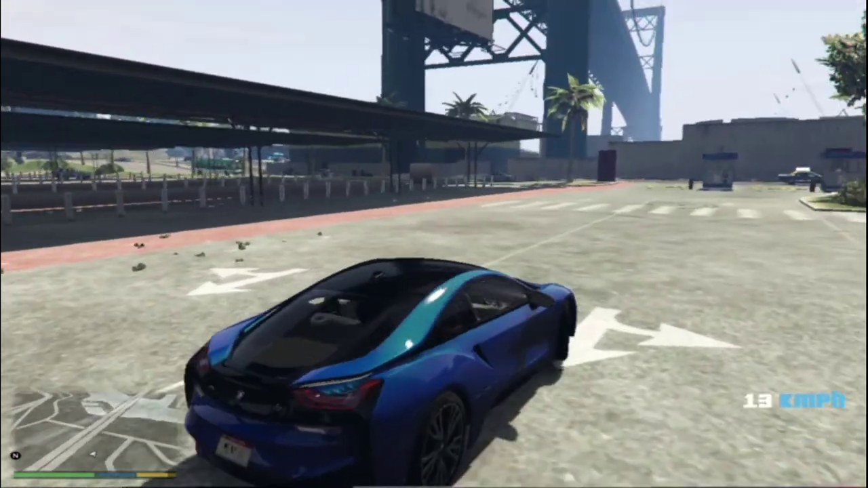
key(s)
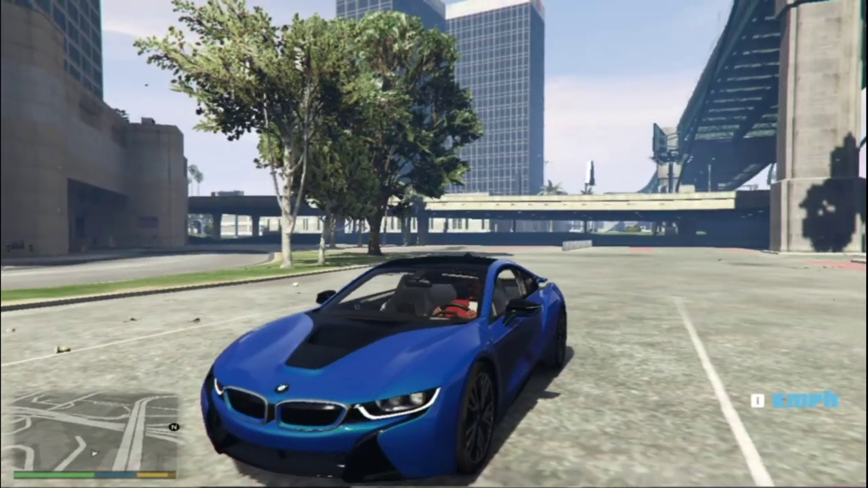
key(v)
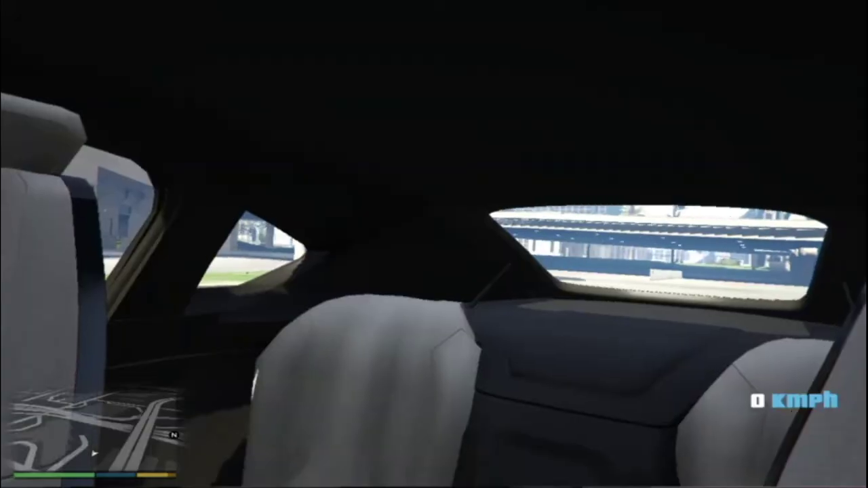